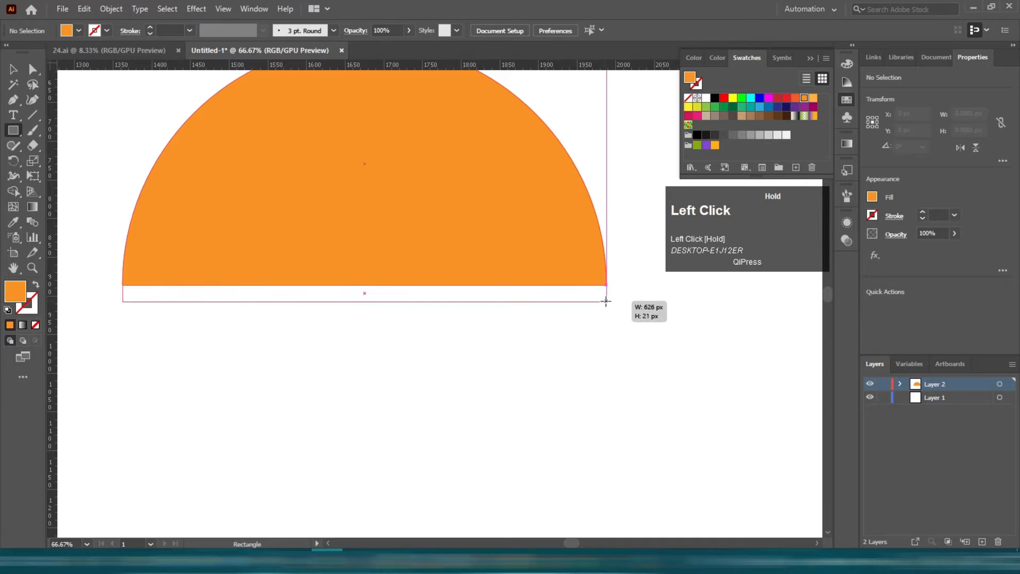
# Draw a 626 px wide rectangle directly under the half-circle bun, fill it yellow and stretch it to about 46 px high
pyautogui.moveTo(605, 313); pyautogui.dragTo(605, 313)
pyautogui.press('v')
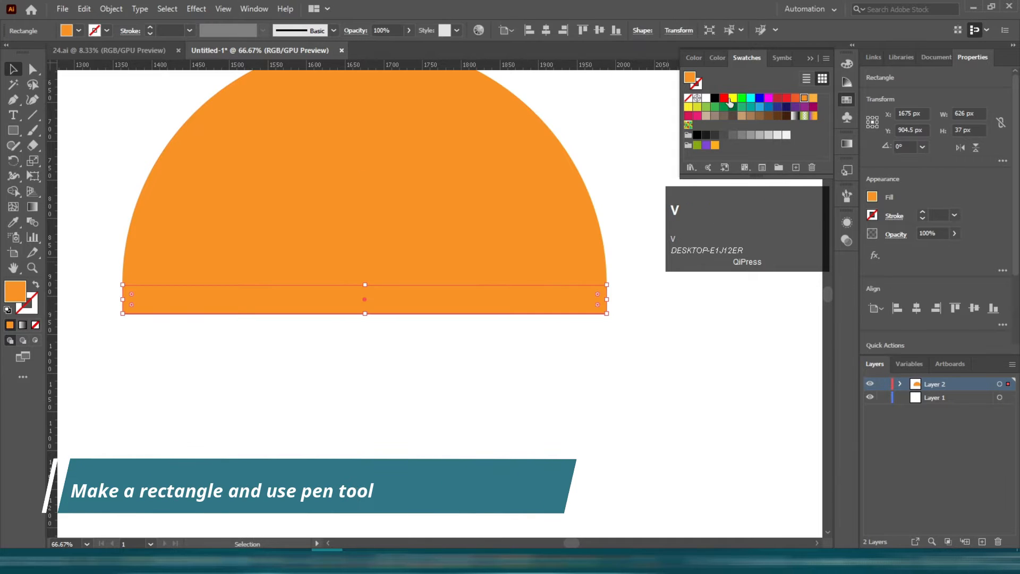
pyautogui.click(732, 98)
pyautogui.click(340, 322)
pyautogui.click(365, 311)
pyautogui.moveTo(366, 314); pyautogui.dragTo(364, 322)
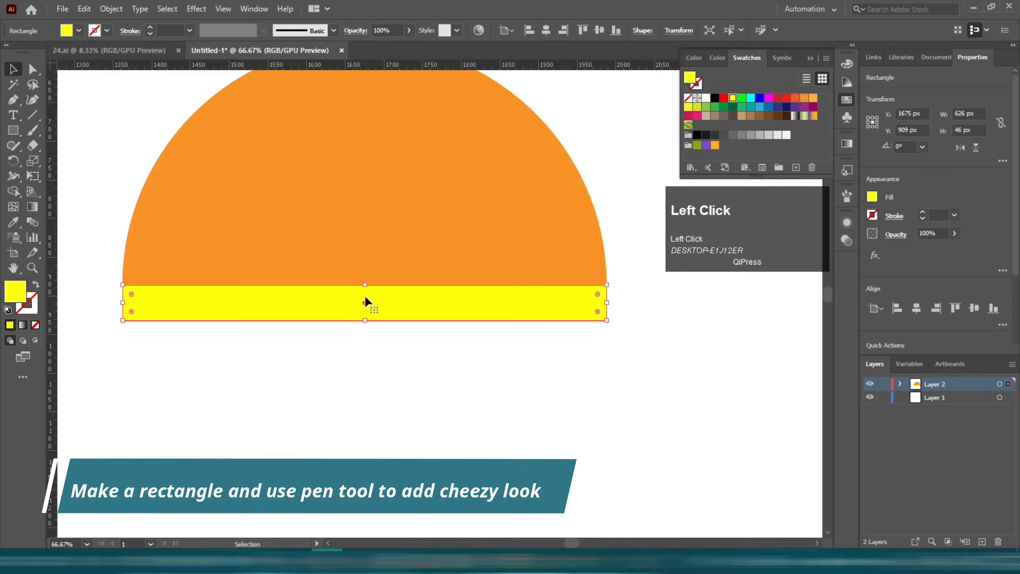
# Draw a closed, wavy cheese drip about 291 by 95 px with the Pen tool along the yellow rectangle's lower right part
pyautogui.press('p')
pyautogui.click(383, 320)
pyautogui.click(439, 346)
pyautogui.hotkey('ctrl', 'z')
pyautogui.click(385, 317)
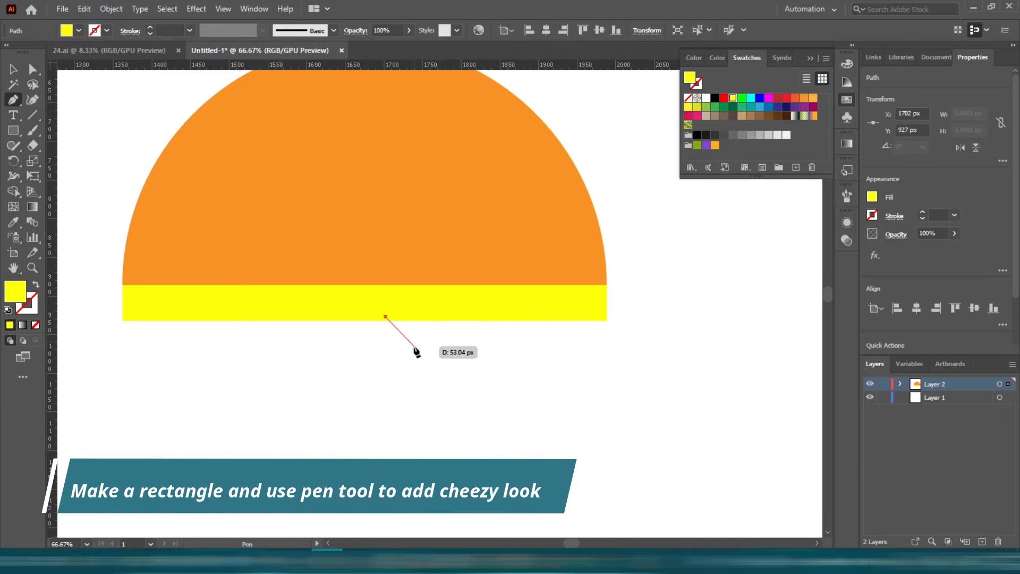
pyautogui.moveTo(417, 353); pyautogui.dragTo(467, 310)
pyautogui.moveTo(588, 321); pyautogui.dragTo(647, 314)
pyautogui.click(575, 299)
pyautogui.click(387, 317)
pyautogui.press('v')
pyautogui.click(352, 310)
pyautogui.hotkey('shift', 'm')
pyautogui.press('v')
pyautogui.moveTo(466, 424); pyautogui.dragTo(404, 312)
pyautogui.click(539, 353)
# Smooth the curves at the tips of the cheese drip by adjusting its anchor points with Direct Selection
pyautogui.press('a')
pyautogui.scroll(3, 539, 352)
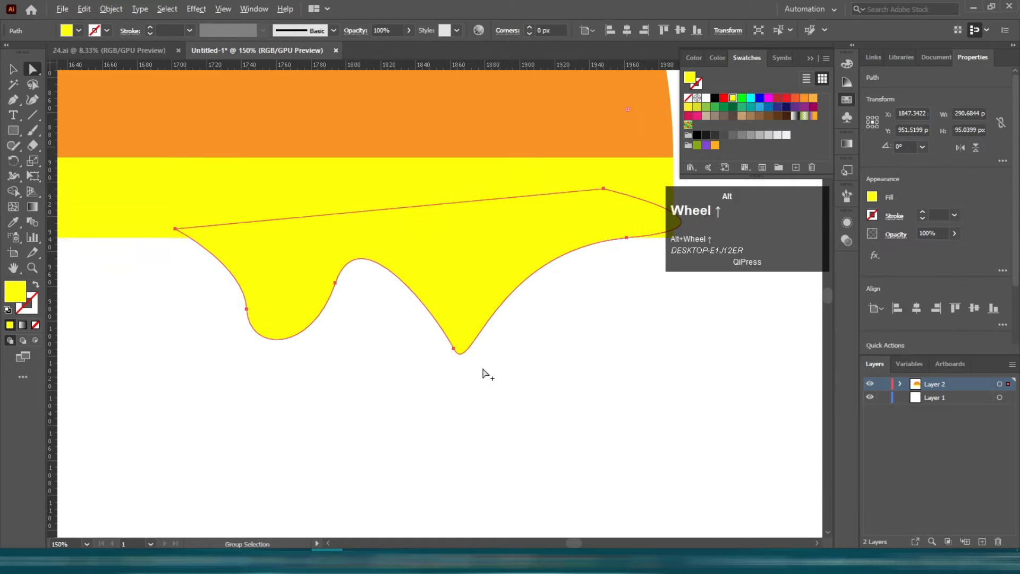
pyautogui.click(519, 386)
pyautogui.moveTo(471, 382); pyautogui.dragTo(509, 376)
pyautogui.click(343, 380)
pyautogui.click(248, 310)
pyautogui.moveTo(243, 266); pyautogui.dragTo(209, 255)
pyautogui.click(309, 351)
# Adjust the curve at the cheese drip's right end near the yellow rectangle's edge
pyautogui.scroll(-3, 309, 351)
pyautogui.scroll(4, 311, 355)
pyautogui.click(444, 296)
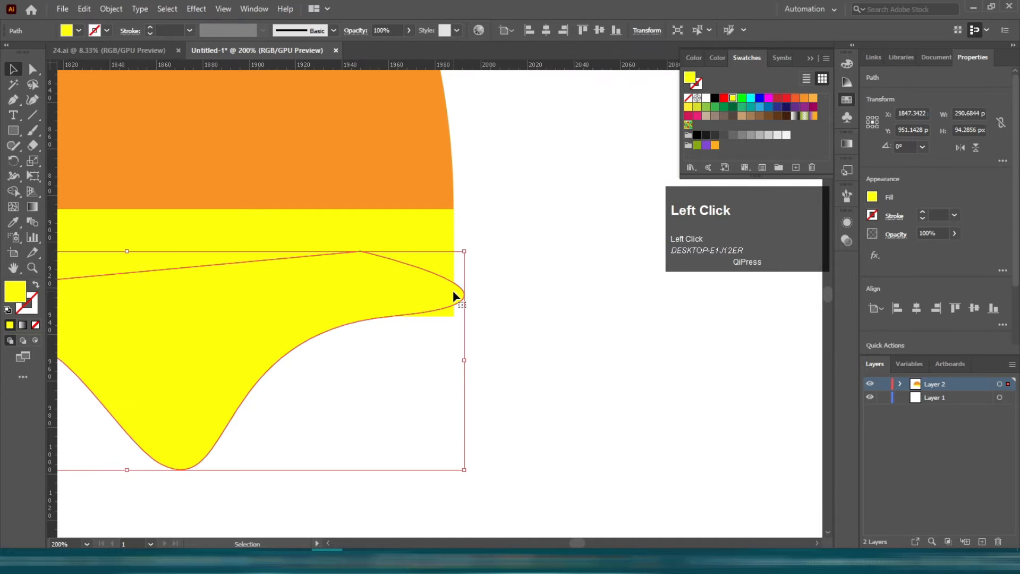
pyautogui.press('a')
pyautogui.moveTo(380, 319); pyautogui.dragTo(369, 319)
pyautogui.click(450, 343)
# Merge the cheese drip and the yellow rectangle into one shape with the Shape Builder tool
pyautogui.scroll(-3, 450, 343)
pyautogui.press('v')
pyautogui.moveTo(423, 375); pyautogui.dragTo(186, 311)
pyautogui.click(14, 191)
pyautogui.moveTo(319, 313); pyautogui.dragTo(355, 349)
pyautogui.press('v')
pyautogui.click(536, 379)
pyautogui.scroll(-3, 307, 432)
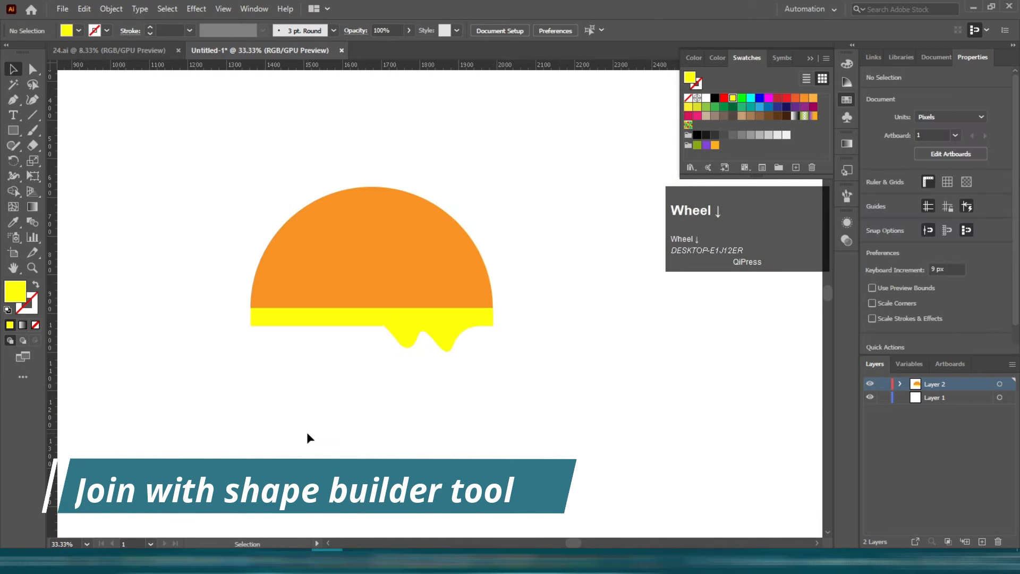
# Draw a 626 by 98 px patty rectangle directly under the yellow band and send it behind the cheese
pyautogui.press('m')
pyautogui.scroll(1, 322, 379)
pyautogui.moveTo(215, 299); pyautogui.dragTo(227, 337)
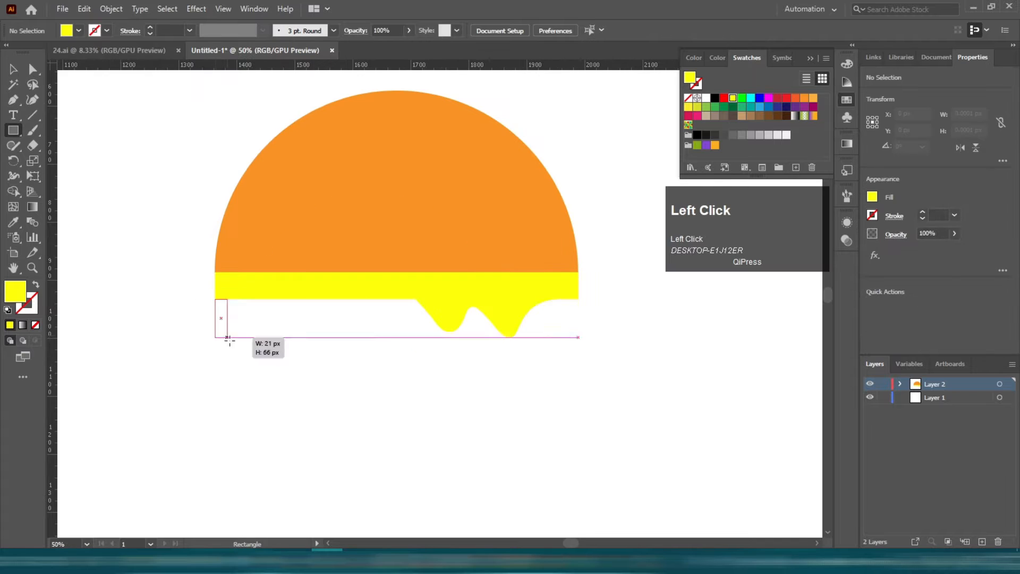
pyautogui.moveTo(577, 342); pyautogui.dragTo(578, 355)
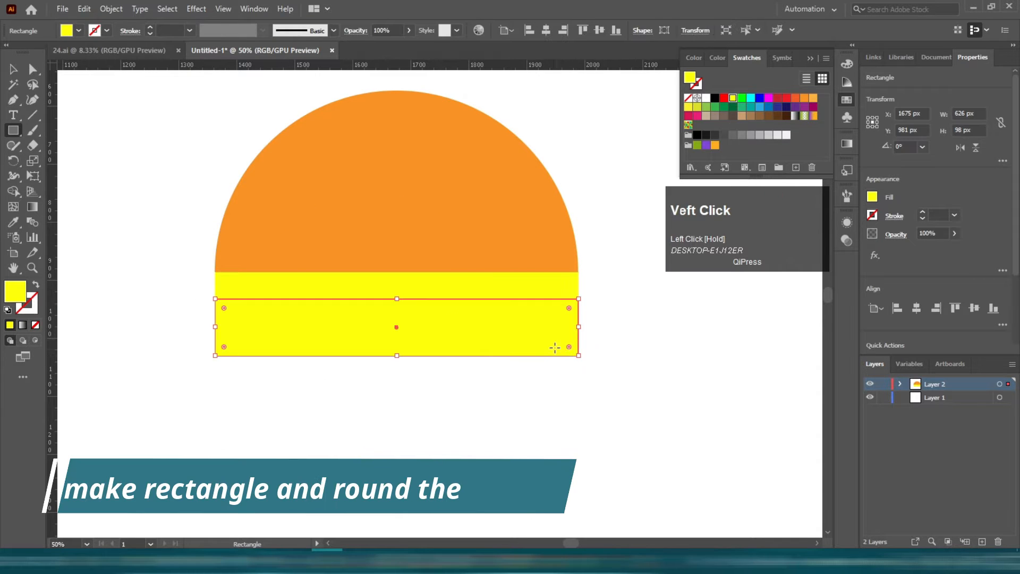
pyautogui.hotkey('ctrl', 'shift', '[')
# Fill the patty rectangle with dark brown and refine it to a richer reddish brown
pyautogui.click(777, 116)
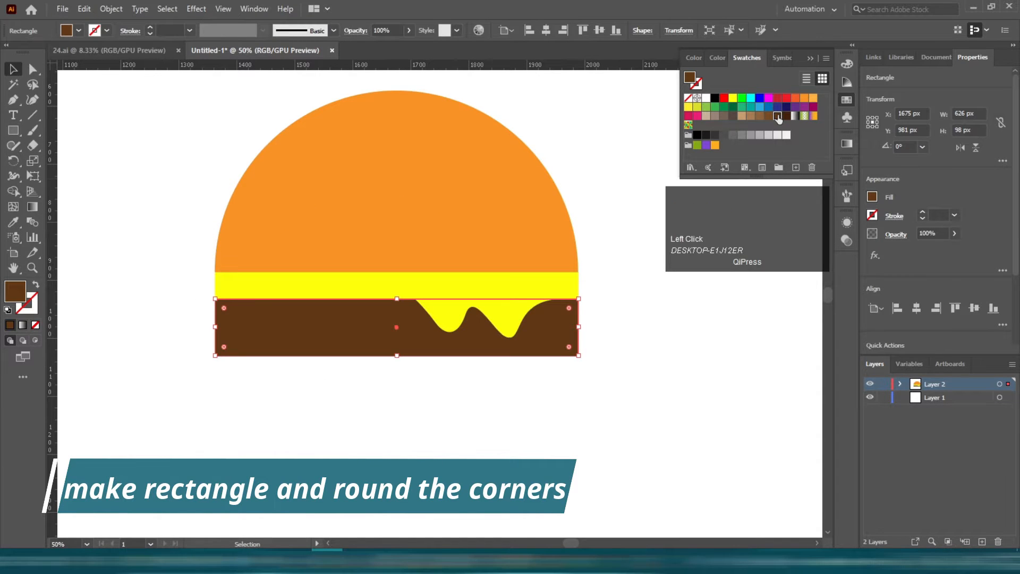
pyautogui.doubleClick(11, 288)
pyautogui.click(905, 339)
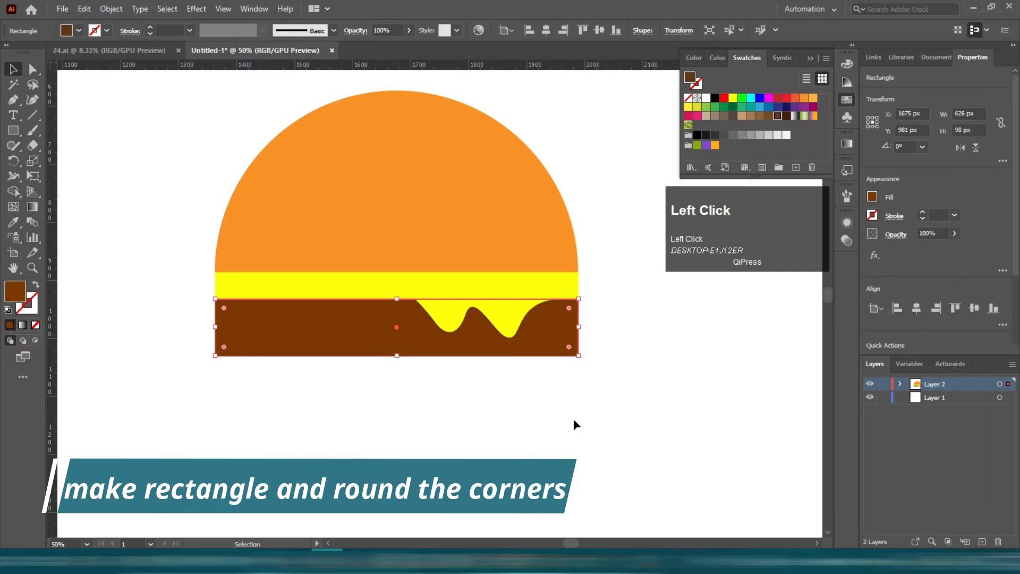
# Round the two left corners of the yellow cheese shape
pyautogui.keyDown('alt'); pyautogui.scroll(1, 200, 321); pyautogui.keyUp('alt')
pyautogui.click(258, 254)
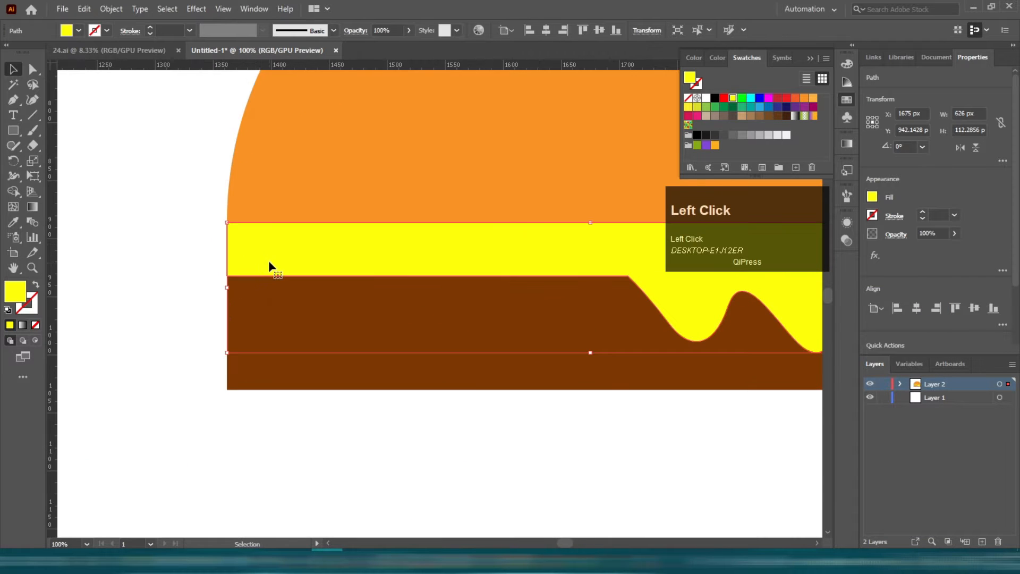
pyautogui.press('a')
pyautogui.keyDown('shift'); pyautogui.click(227, 277); pyautogui.keyUp('shift')
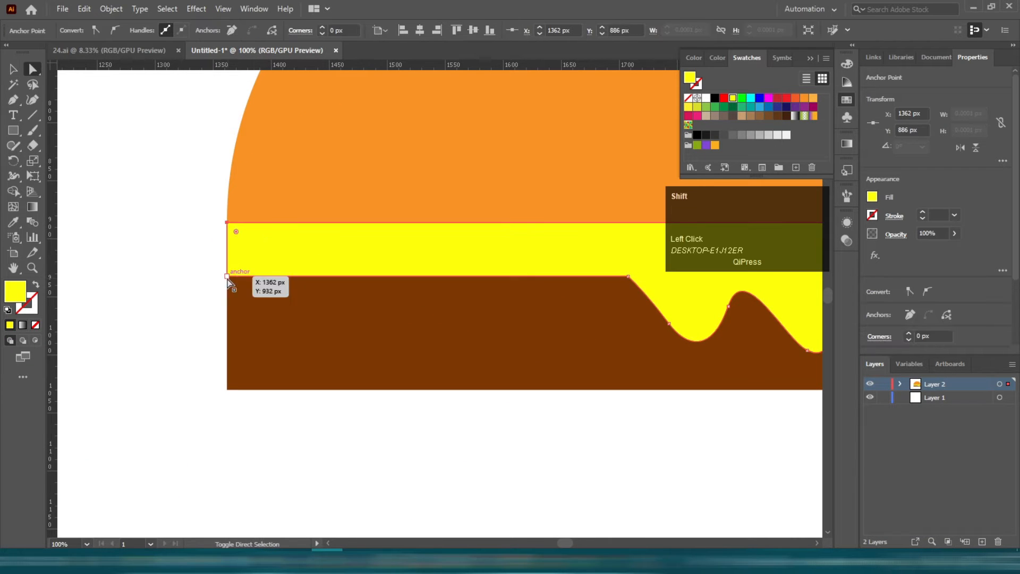
pyautogui.moveTo(265, 245); pyautogui.dragTo(265, 245)
# Round all four corners of the brown patty rectangle
pyautogui.click(234, 289)
pyautogui.moveTo(234, 288); pyautogui.dragTo(287, 307)
pyautogui.keyDown('alt'); pyautogui.scroll(-2, 201, 322); pyautogui.keyUp('alt')
pyautogui.click(261, 415)
# Round the two right corners of the yellow cheese shape to match its left end
pyautogui.keyDown('alt'); pyautogui.scroll(1, 517, 306); pyautogui.keyUp('alt')
pyautogui.click(556, 290)
pyautogui.keyDown('alt'); pyautogui.scroll(3, 590, 270); pyautogui.keyUp('alt')
pyautogui.click(578, 241)
pyautogui.keyDown('shift'); pyautogui.click(577, 349); pyautogui.keyUp('shift')
pyautogui.moveTo(503, 328); pyautogui.dragTo(503, 328)
pyautogui.keyDown('alt'); pyautogui.scroll(-3, 571, 338); pyautogui.keyUp('alt')
pyautogui.click(312, 446)
pyautogui.scroll(-2, 311, 447)
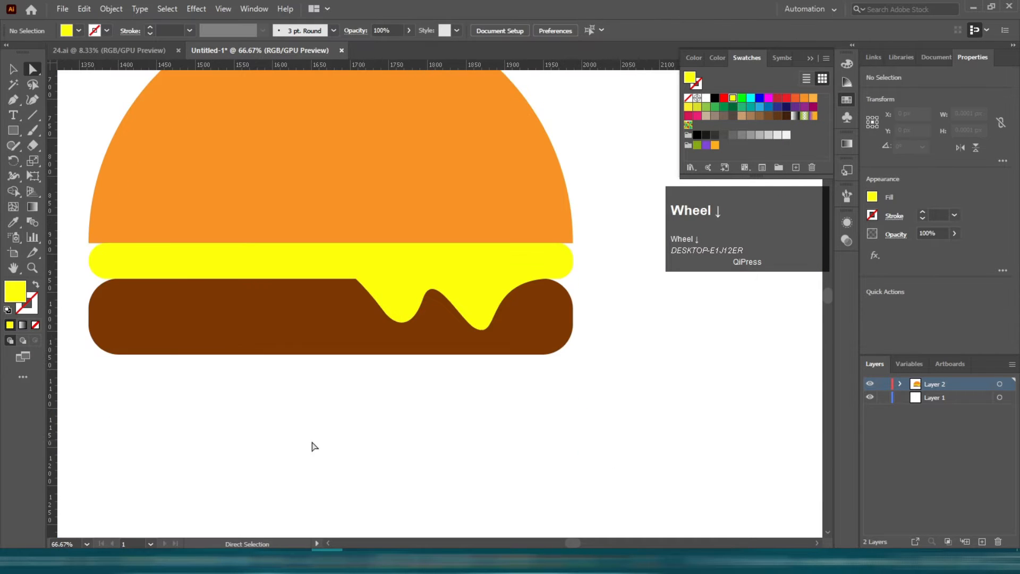
# Draw a closed lettuce shape with a wavy lower edge along the patty's bottom using the Pen tool
pyautogui.moveTo(274, 431); pyautogui.dragTo(350, 417)
pyautogui.press('v')
pyautogui.moveTo(142, 359); pyautogui.dragTo(209, 353)
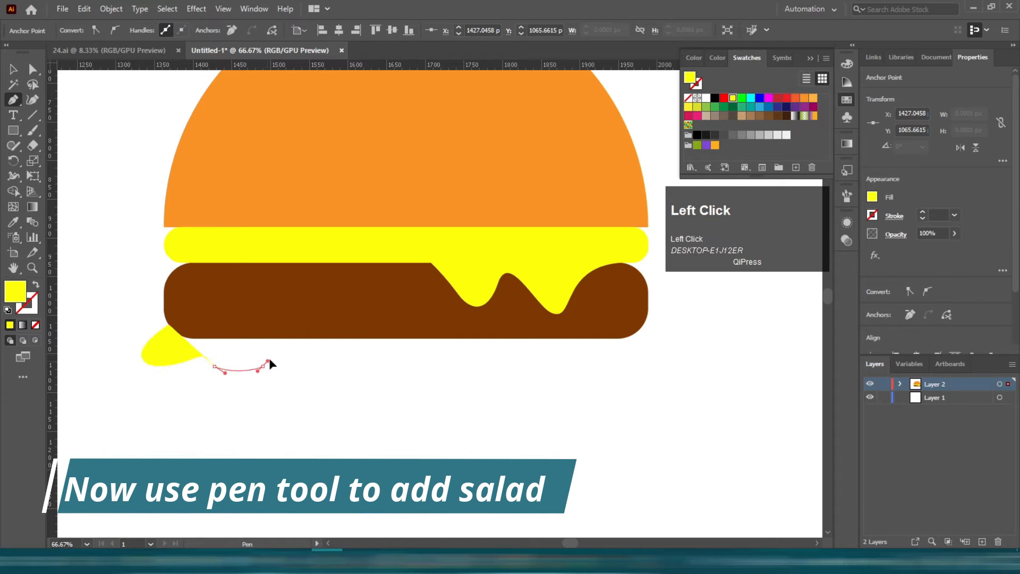
pyautogui.moveTo(423, 373); pyautogui.dragTo(518, 367)
pyautogui.moveTo(592, 358); pyautogui.dragTo(618, 338)
pyautogui.click(637, 322)
pyautogui.click(170, 325)
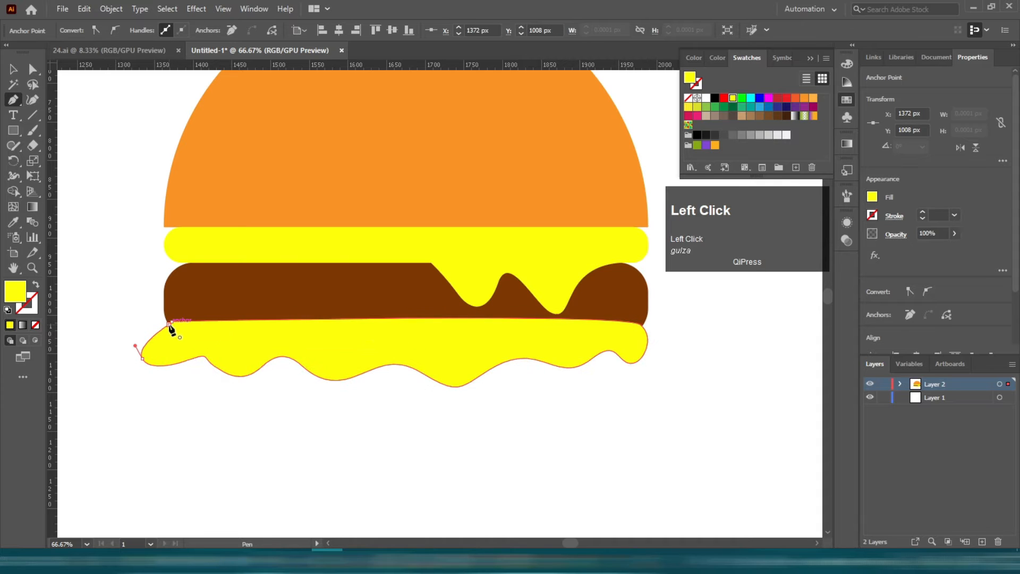
# Fill the lettuce shape with green and darken the green slightly
pyautogui.click(741, 98)
pyautogui.doubleClick(13, 294)
pyautogui.moveTo(770, 336); pyautogui.dragTo(770, 367)
pyautogui.click(903, 339)
# Send the lettuce to the back, shift it slightly down beneath the patty and narrow it a little
pyautogui.hotkey('ctrl', 'shift', '[')
pyautogui.click(467, 423)
pyautogui.moveTo(439, 365); pyautogui.dragTo(448, 374)
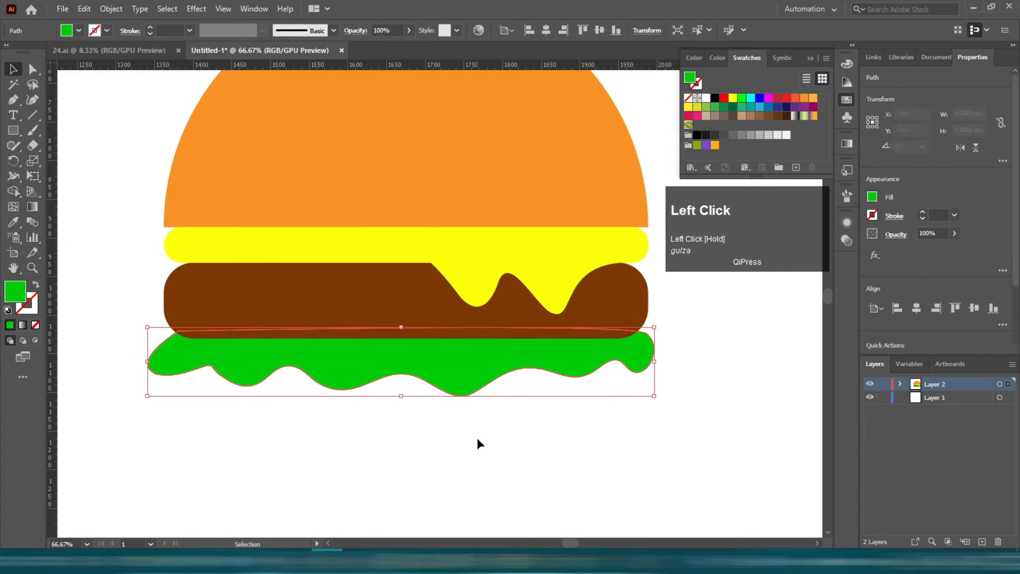
pyautogui.moveTo(650, 364); pyautogui.dragTo(650, 364)
pyautogui.click(381, 403)
# Round the two bottom corners of the top bun to a radius of about 35 px
pyautogui.scroll(-3, 380, 394)
pyautogui.scroll(2, 380, 392)
pyautogui.click(295, 164)
pyautogui.scroll(6, 212, 229)
pyautogui.press('a')
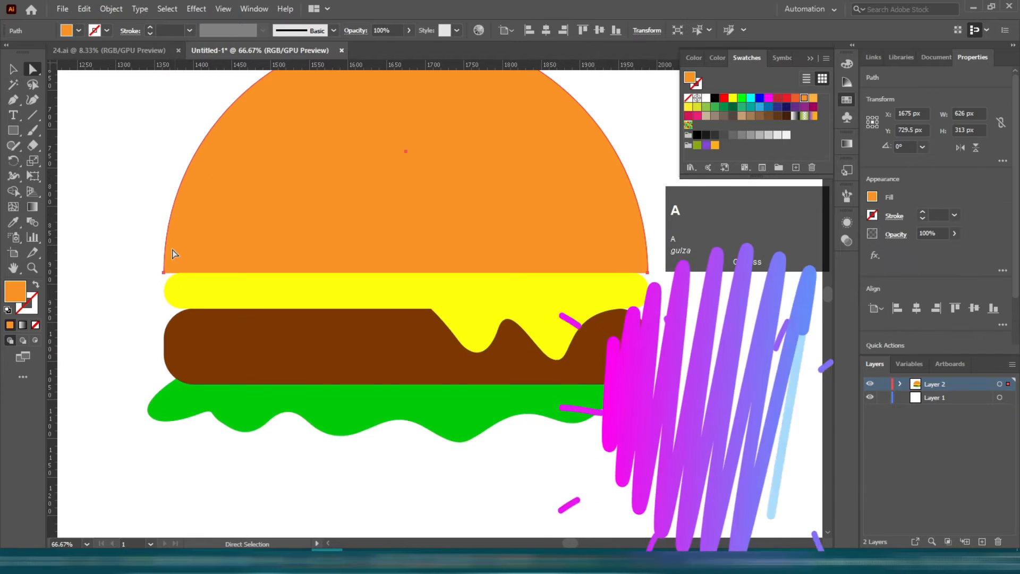
pyautogui.click(164, 303)
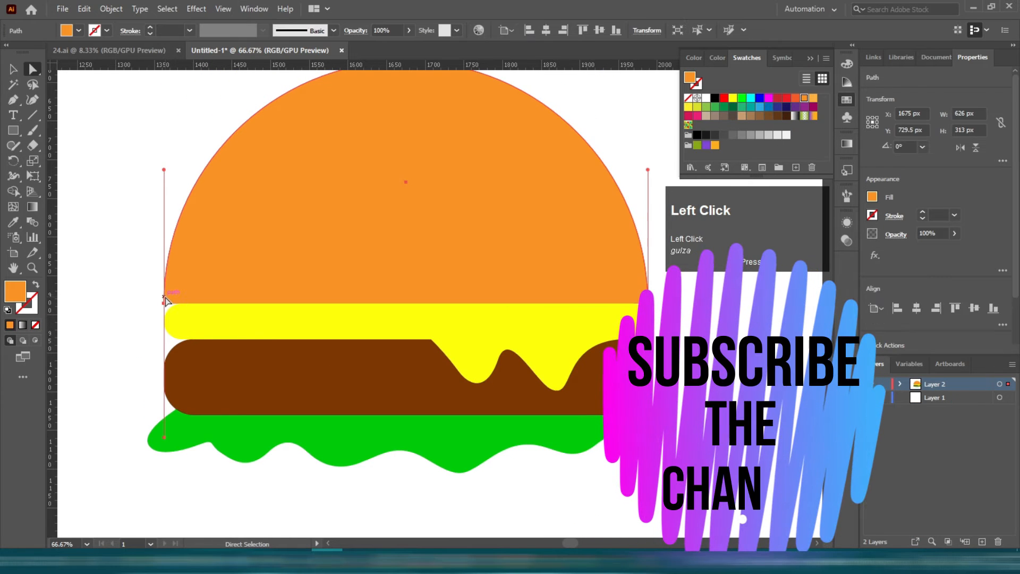
pyautogui.click(164, 305)
pyautogui.press('a')
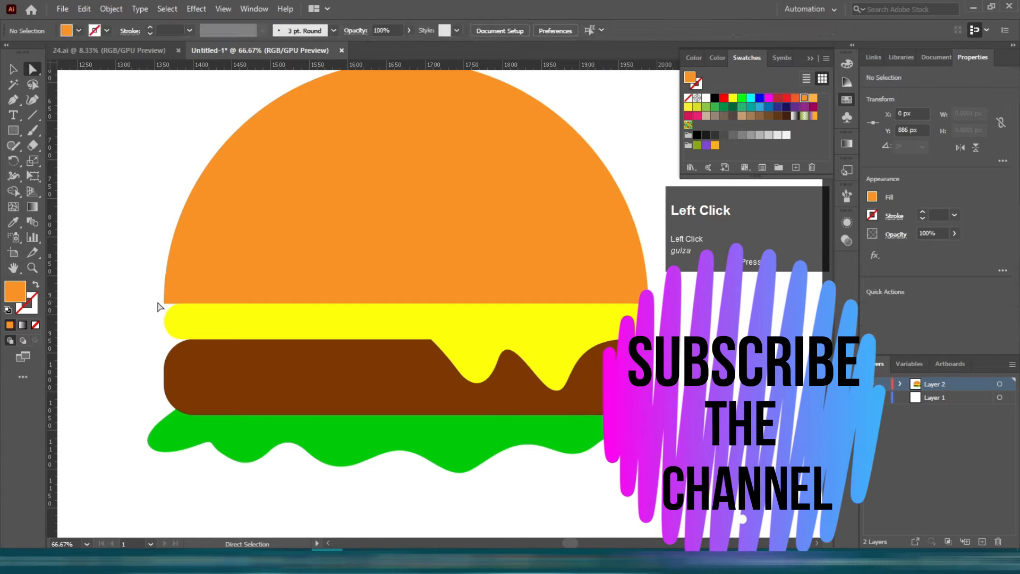
pyautogui.click(164, 303)
pyautogui.keyDown('shift'); pyautogui.click(640, 300); pyautogui.keyUp('shift')
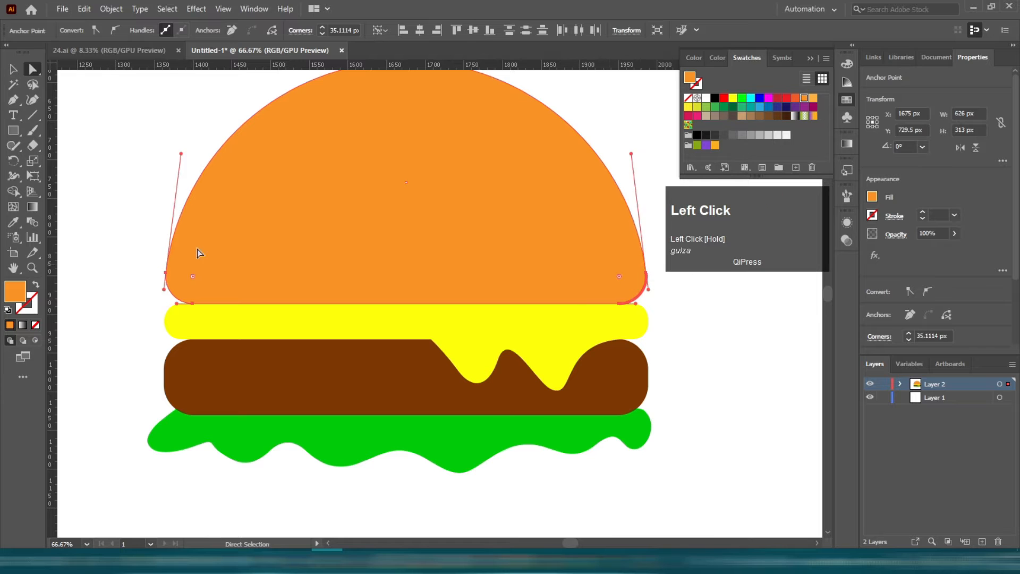
pyautogui.click(148, 234)
# Draw an orange rectangle of about 579 by 113 px below the lettuce for the lower bun
pyautogui.press('v')
pyautogui.scroll(-3, 149, 234)
pyautogui.click(13, 131)
pyautogui.moveTo(178, 428); pyautogui.dragTo(626, 514)
pyautogui.scroll(-3, 235, 371)
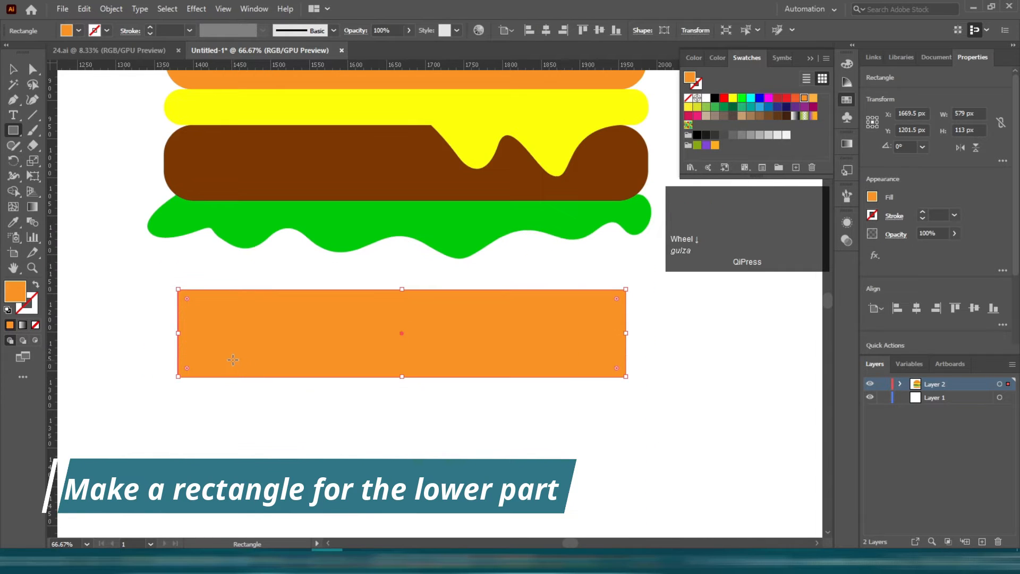
# Round only the two top corners of the lower bun rectangle, undoing the attempt that rounded every corner
pyautogui.moveTo(210, 308); pyautogui.dragTo(210, 308)
pyautogui.hotkey('ctrl', 'z')
pyautogui.moveTo(149, 276); pyautogui.dragTo(638, 324)
pyautogui.moveTo(614, 300); pyautogui.dragTo(594, 308)
# Round the two bottom corners of the lower bun with a larger radius than the top ones
pyautogui.moveTo(627, 400); pyautogui.dragTo(632, 400)
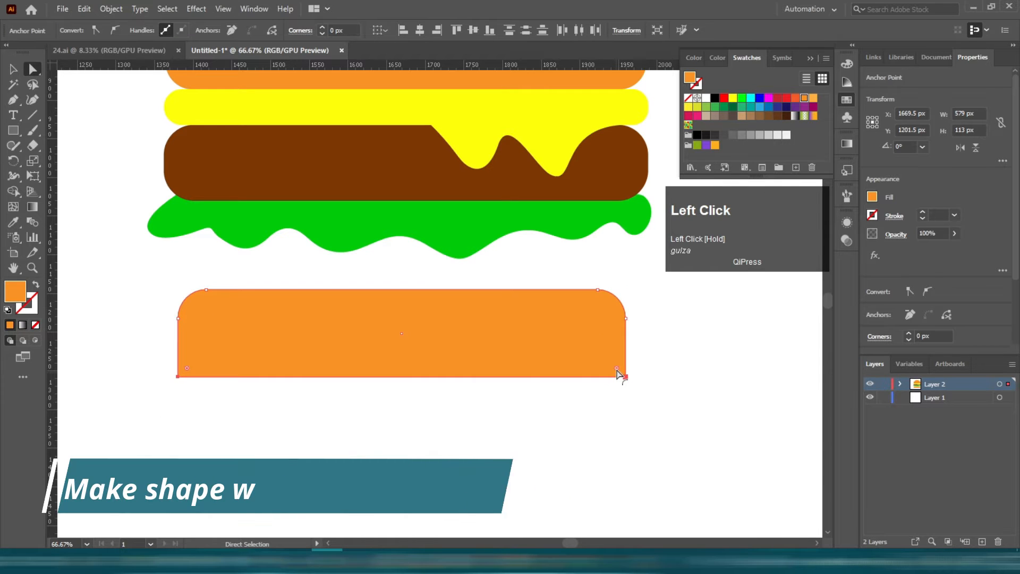
pyautogui.moveTo(614, 366); pyautogui.dragTo(441, 333)
pyautogui.press('v')
pyautogui.click(396, 455)
# Move the lower bun up under the lettuce, send it to the back and centre it beneath the patty
pyautogui.scroll(2, 397, 455)
pyautogui.moveTo(407, 413); pyautogui.dragTo(415, 335)
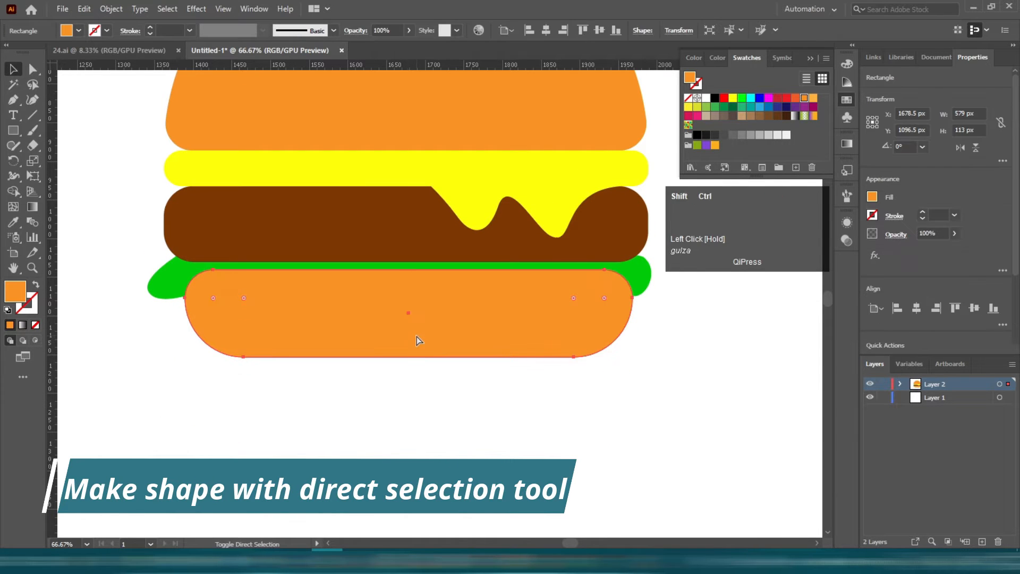
pyautogui.hotkey('ctrl', 'shift', '[')
pyautogui.scroll(2, 416, 334)
pyautogui.click(423, 417)
pyautogui.moveTo(425, 394); pyautogui.dragTo(432, 400)
pyautogui.click(387, 423)
# Give the top bun a red stroke and thicken it to 13 pt
pyautogui.scroll(2, 388, 424)
pyautogui.click(485, 214)
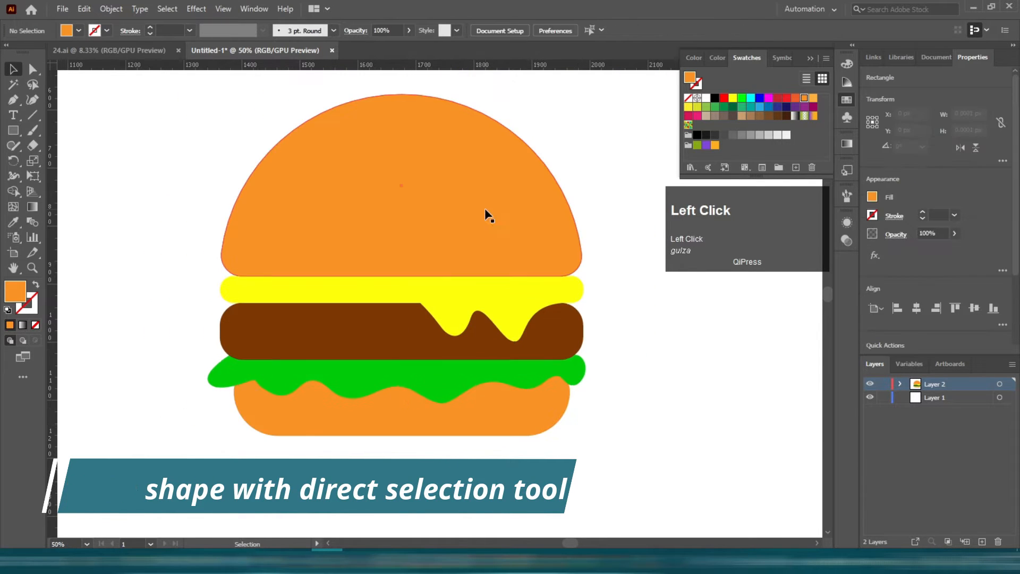
pyautogui.scroll(1, 484, 214)
pyautogui.click(22, 321)
pyautogui.click(26, 309)
pyautogui.click(848, 100)
pyautogui.click(778, 99)
pyautogui.click(153, 28)
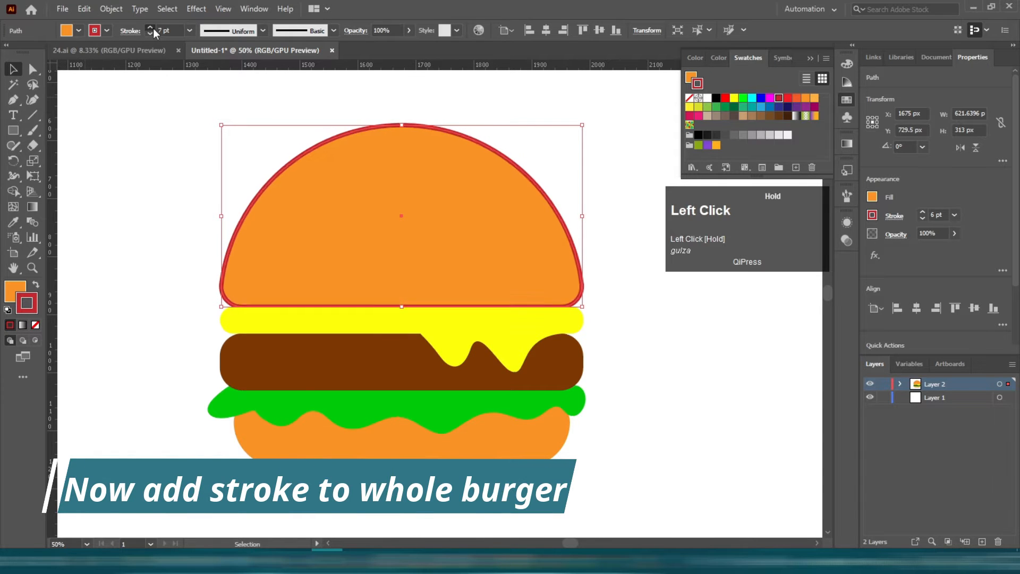
# Darken the top bun's stroke colour to deep maroon, 680008
pyautogui.moveTo(761, 405); pyautogui.dragTo(763, 430)
pyautogui.click(903, 339)
pyautogui.click(636, 300)
pyautogui.scroll(2, 622, 319)
pyautogui.moveTo(619, 346); pyautogui.dragTo(530, 257)
pyautogui.click(488, 217)
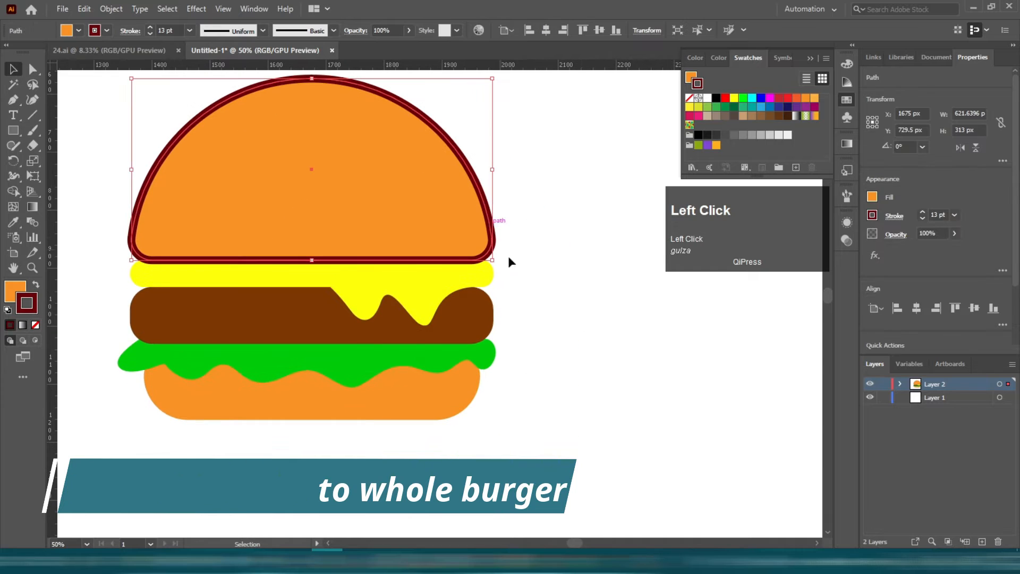
pyautogui.doubleClick(28, 309)
pyautogui.click(905, 357)
# Apply the maroon 680008 stroke to the cheese, at 15 pt, and to the patty
pyautogui.click(417, 278)
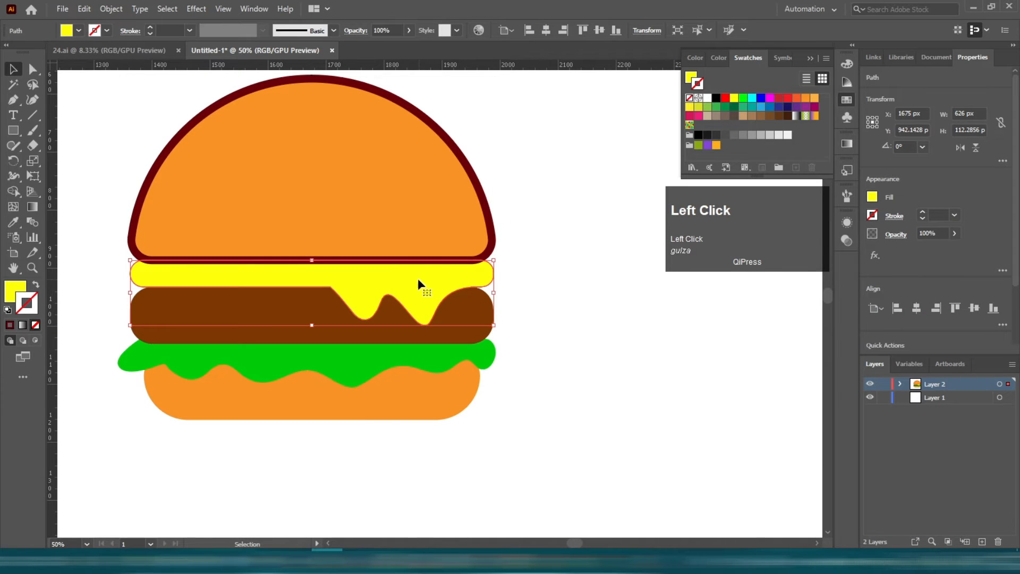
pyautogui.click(10, 321)
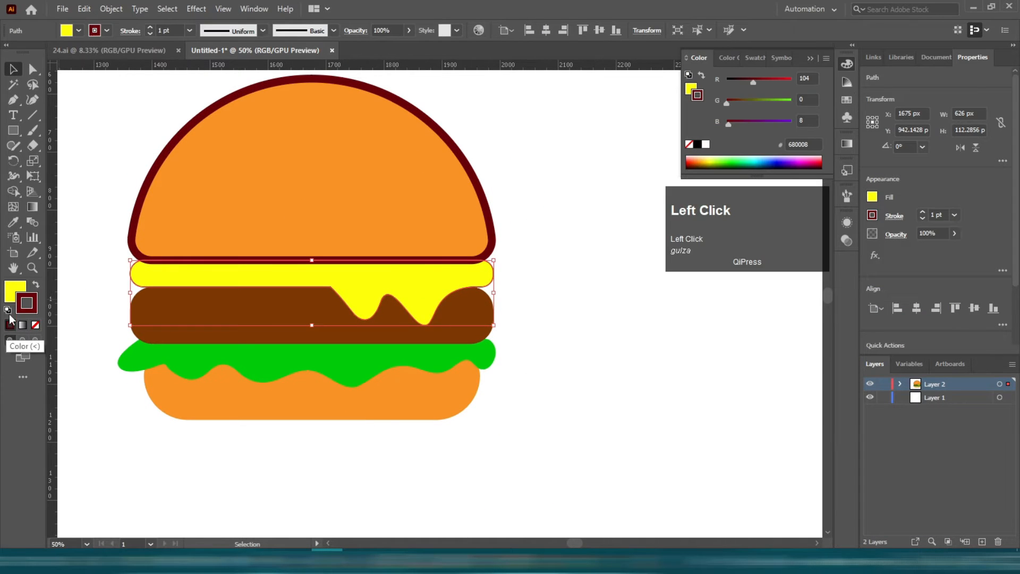
pyautogui.click(461, 321)
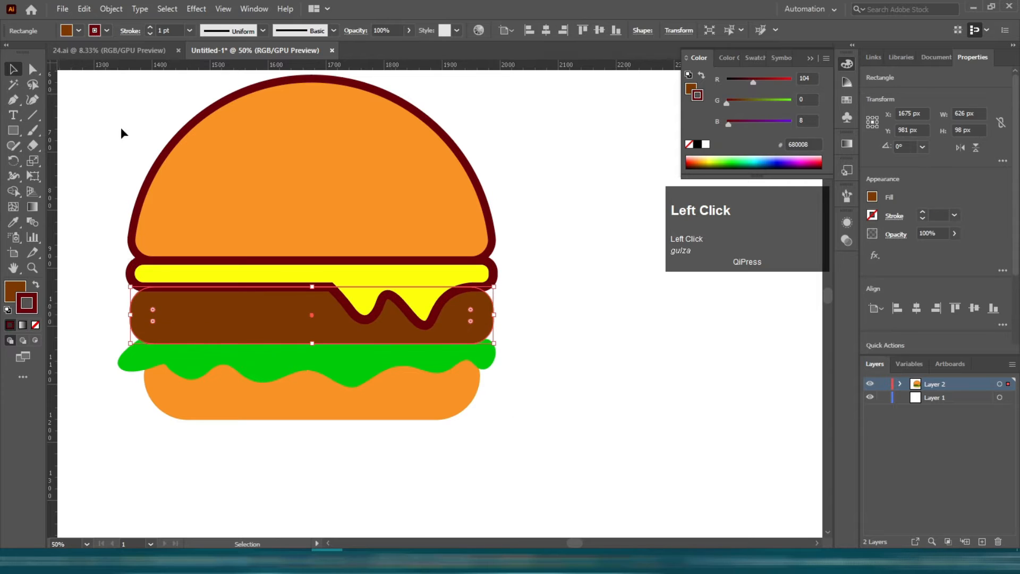
pyautogui.click(117, 159)
pyautogui.click(200, 394)
# Apply the maroon stroke to the lettuce and thicken it to match the other outlines
pyautogui.click(229, 363)
pyautogui.click(11, 324)
pyautogui.click(150, 27)
# Add the maroon stroke to the lower bun and increase its weight to match the rest of the burger
pyautogui.click(251, 398)
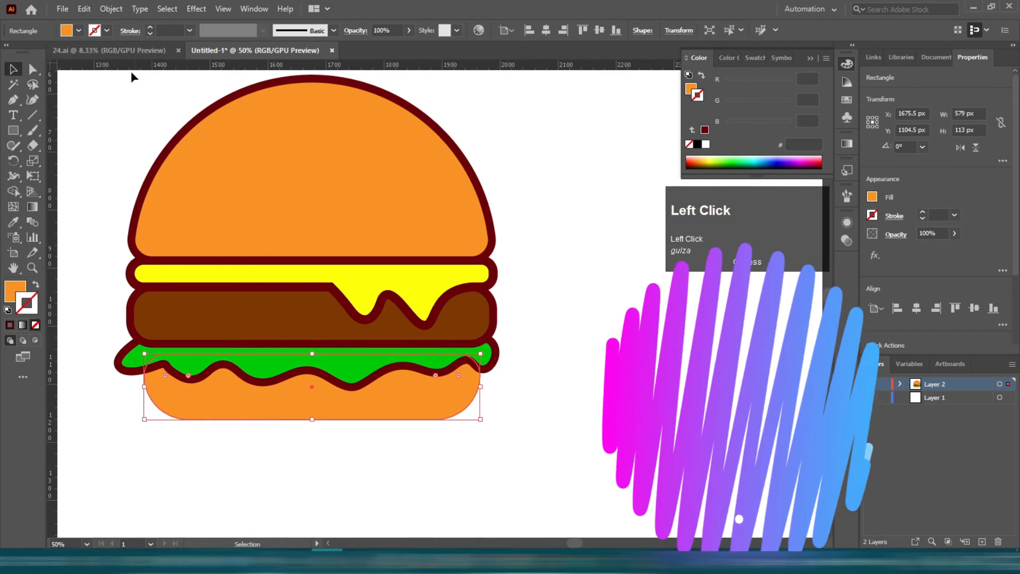
pyautogui.click(11, 325)
pyautogui.click(151, 27)
pyautogui.click(481, 373)
pyautogui.click(150, 27)
# Check the cheese's stroke weight and set the top bun's stroke to 14 pt
pyautogui.click(177, 269)
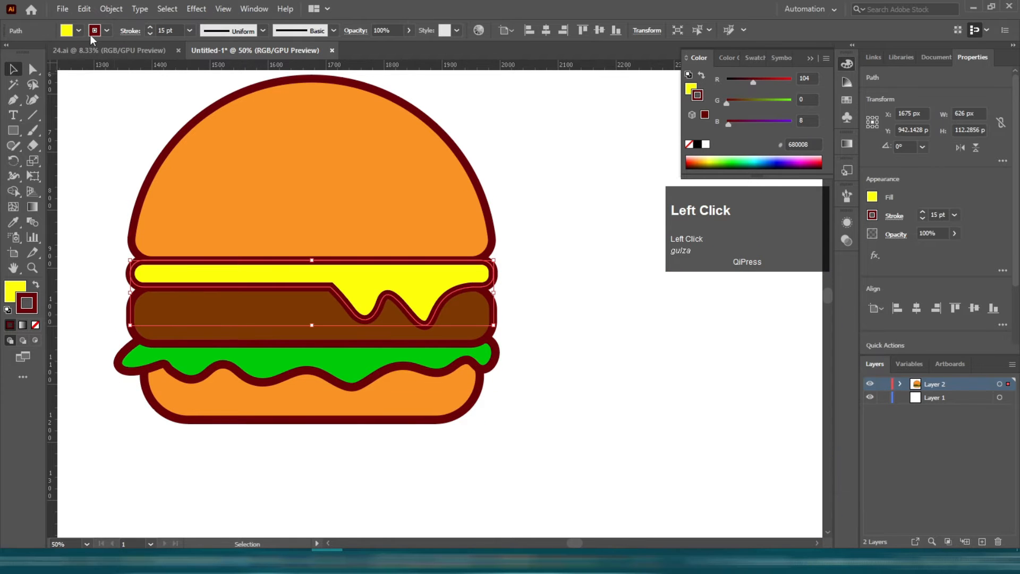
pyautogui.click(250, 154)
pyautogui.click(584, 375)
# Draw a closed Pen shape over the upper left of the top bun, with a curved lower edge, as a highlight
pyautogui.scroll(2, 563, 422)
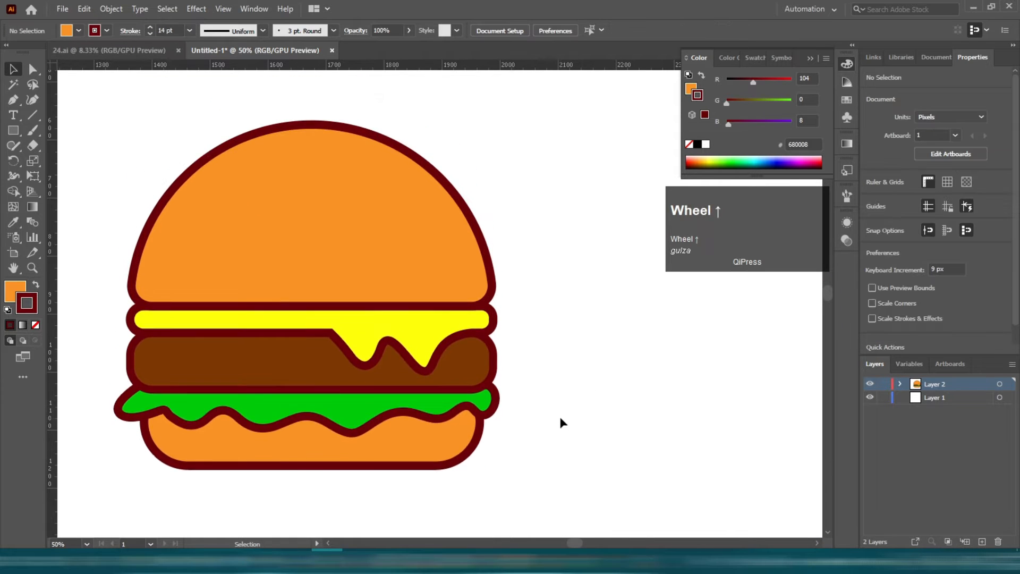
pyautogui.scroll(2, 291, 228)
pyautogui.hscroll(-2, 292, 228)
pyautogui.click(473, 207)
pyautogui.press('p')
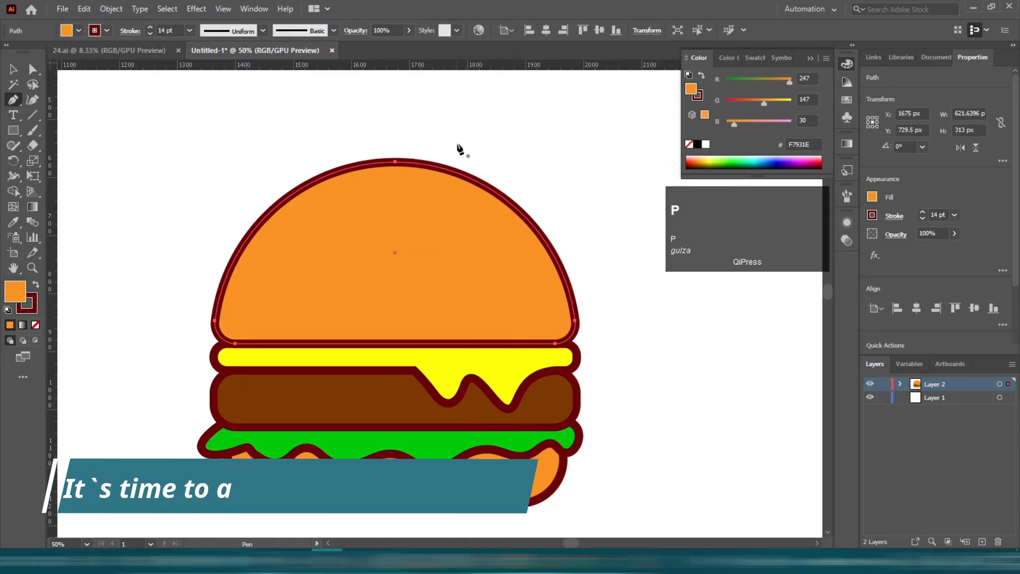
pyautogui.click(547, 208)
pyautogui.press('space')
pyautogui.moveTo(190, 288); pyautogui.dragTo(248, 333)
pyautogui.moveTo(255, 355); pyautogui.dragTo(91, 330)
pyautogui.click(474, 148)
pyautogui.press('space')
pyautogui.moveTo(487, 155); pyautogui.dragTo(269, 181)
pyautogui.click(515, 183)
pyautogui.click(537, 281)
pyautogui.press('v')
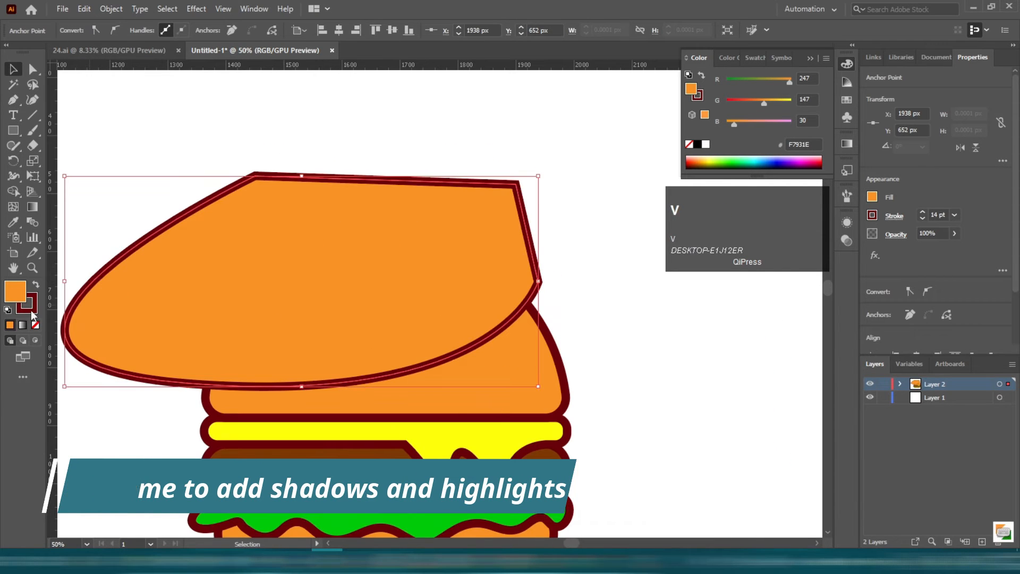
# Remove the stroke from the drawn highlight shape and give it a lighter orange fill
pyautogui.click(30, 311)
pyautogui.click(35, 325)
pyautogui.doubleClick(25, 299)
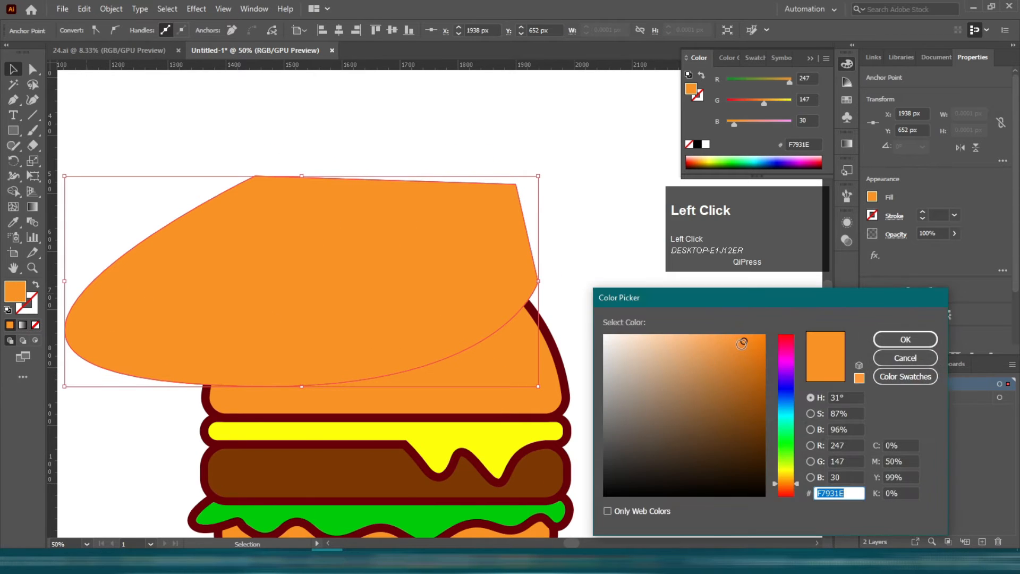
pyautogui.click(904, 339)
# Trim the highlight to the top bun's contour with the Shape Builder tool
pyautogui.keyDown('shift'); pyautogui.click(541, 350); pyautogui.keyUp('shift')
pyautogui.click(13, 190)
pyautogui.keyDown('alt'); pyautogui.click(417, 215); pyautogui.keyUp('alt')
pyautogui.press('v')
# Remove the stroke from the top bun's base shape
pyautogui.click(478, 212)
pyautogui.click(540, 329)
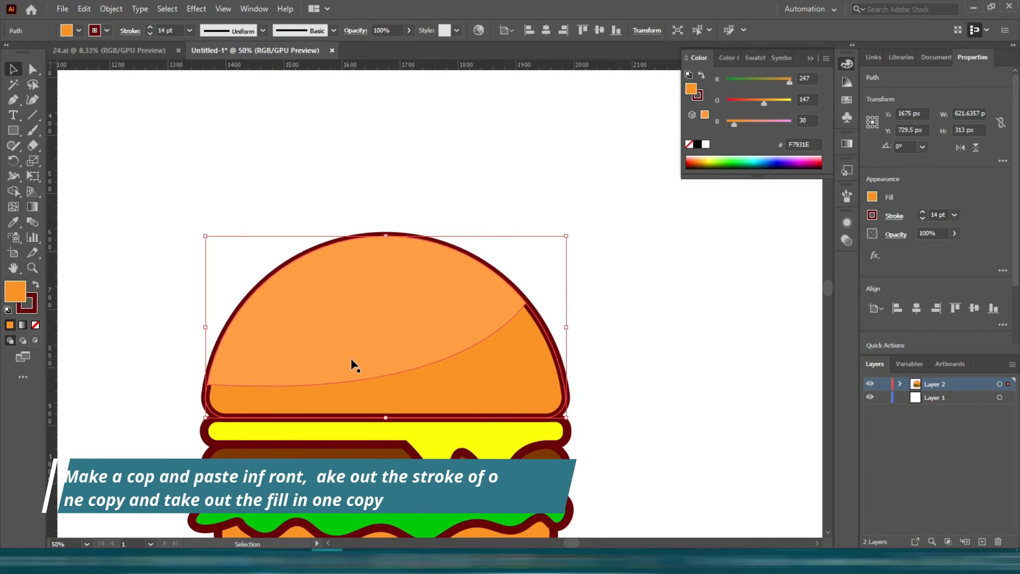
pyautogui.click(28, 304)
pyautogui.click(35, 325)
pyautogui.click(597, 356)
# Paste a copy of the top bun's base shape in front and remove its fill
pyautogui.scroll(-2, 597, 356)
pyautogui.click(417, 275)
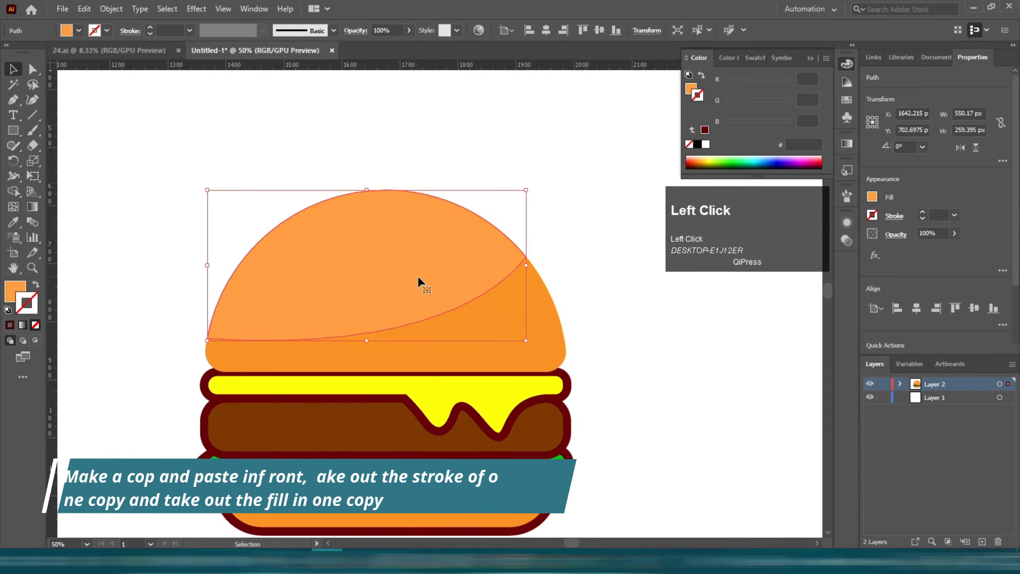
pyautogui.click(540, 324)
pyautogui.hotkey('ctrl', 'c')
pyautogui.hotkey('ctrl', 'f')
pyautogui.click(15, 291)
pyautogui.click(35, 325)
pyautogui.click(27, 304)
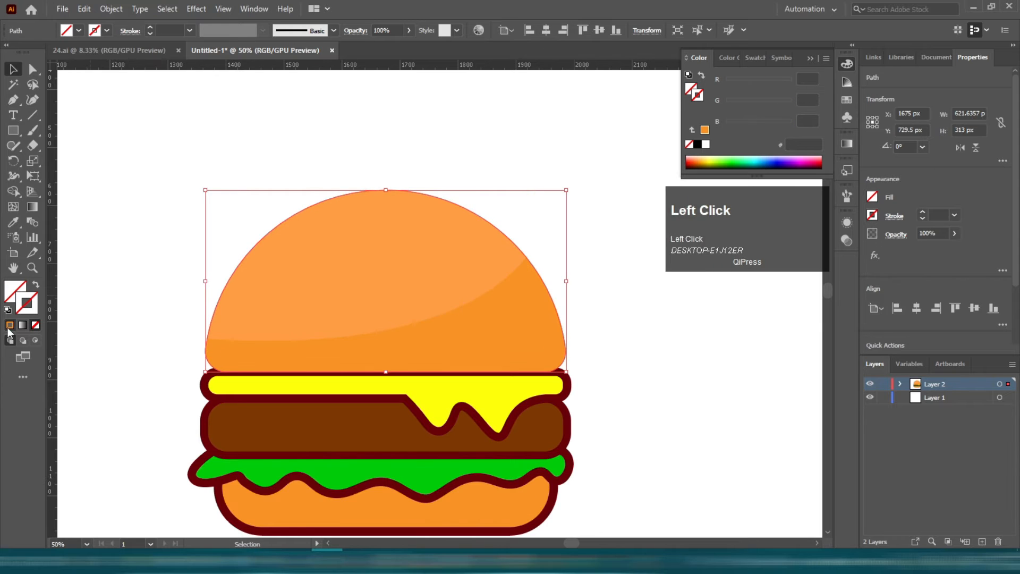
# Apply the maroon outline stroke to the unfilled bun copy and bring it to the front
pyautogui.click(509, 414)
pyautogui.press('v')
pyautogui.click(515, 314)
pyautogui.hotkey('ctrl', 'shift', ']')
pyautogui.click(601, 272)
# Recolor the top bun's base to D36900 and its highlight to E57713
pyautogui.click(502, 308)
pyautogui.doubleClick(15, 291)
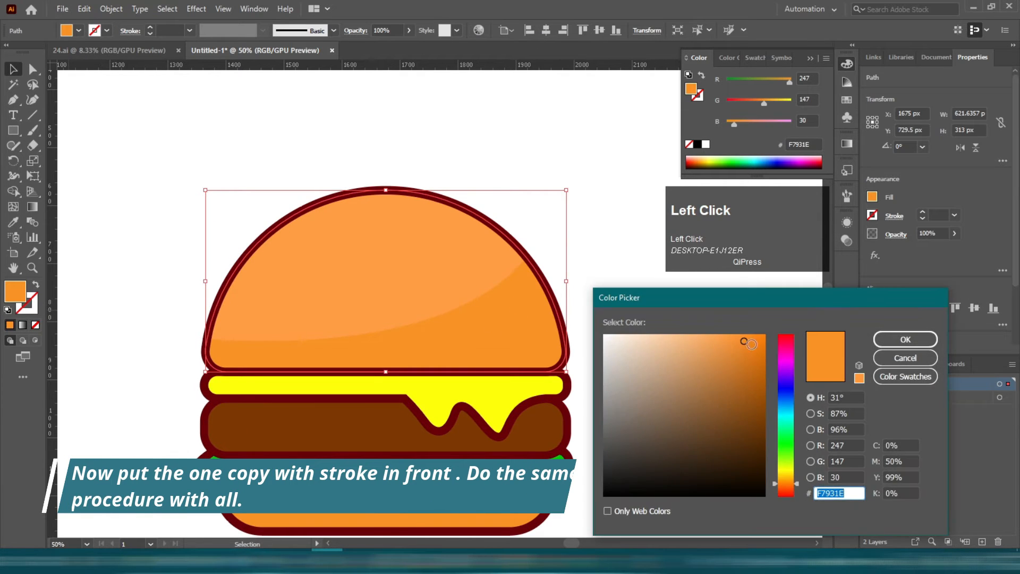
pyautogui.click(905, 340)
pyautogui.click(268, 282)
pyautogui.doubleClick(15, 291)
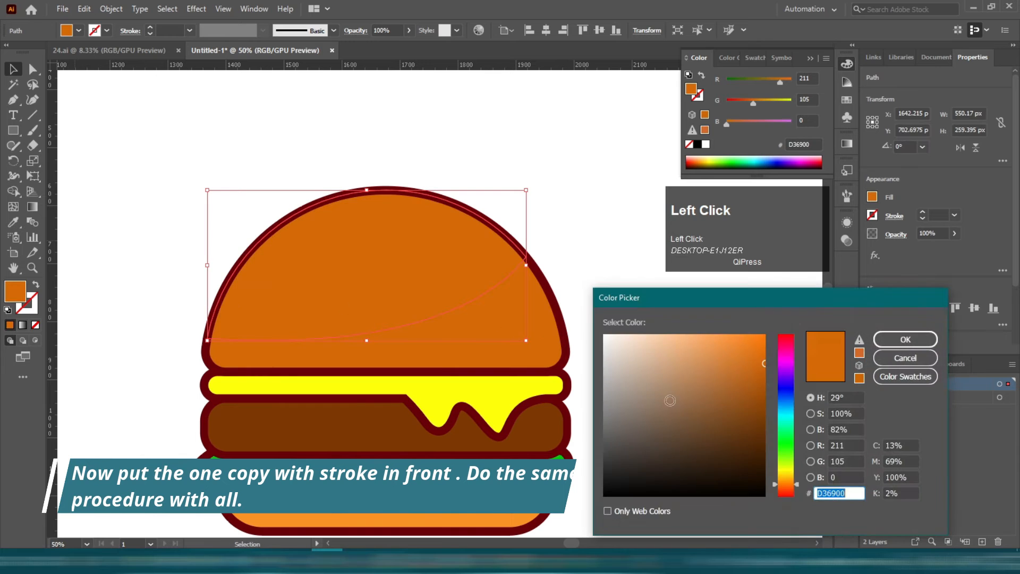
pyautogui.click(760, 353)
pyautogui.click(899, 339)
pyautogui.click(642, 336)
# Draw a second, smaller closed Pen shape with a curved edge over the upper left of the top bun
pyautogui.press('p')
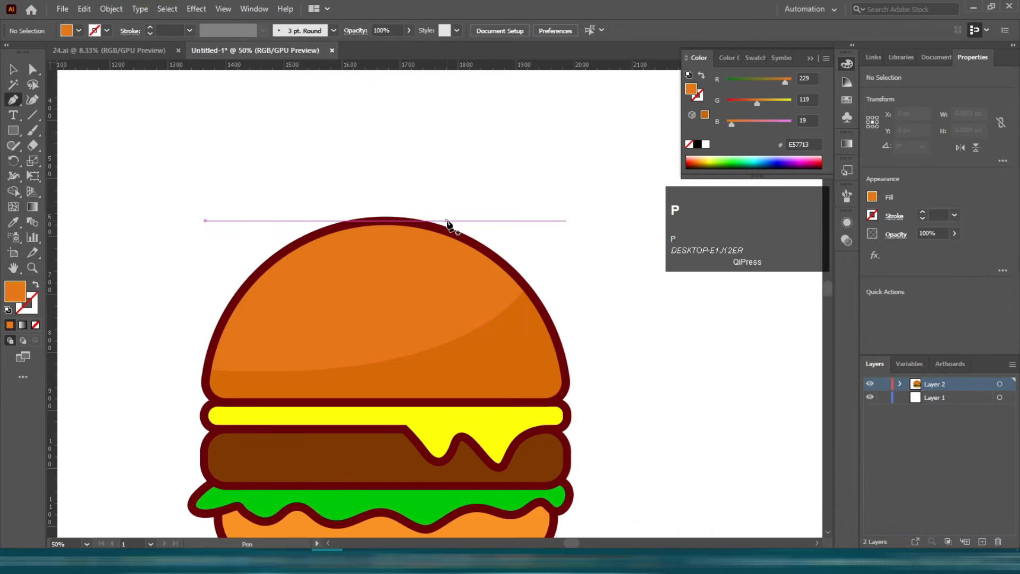
pyautogui.moveTo(205, 345); pyautogui.dragTo(391, 342)
pyautogui.moveTo(94, 339); pyautogui.dragTo(95, 340)
pyautogui.click(379, 364)
pyautogui.click(400, 198)
pyautogui.click(600, 202)
pyautogui.press('v')
# Trim the second highlight to the bun's contour with the Shape Builder tool
pyautogui.moveTo(606, 228); pyautogui.dragTo(410, 186)
pyautogui.keyDown('shift'); pyautogui.click(446, 230); pyautogui.keyUp('shift')
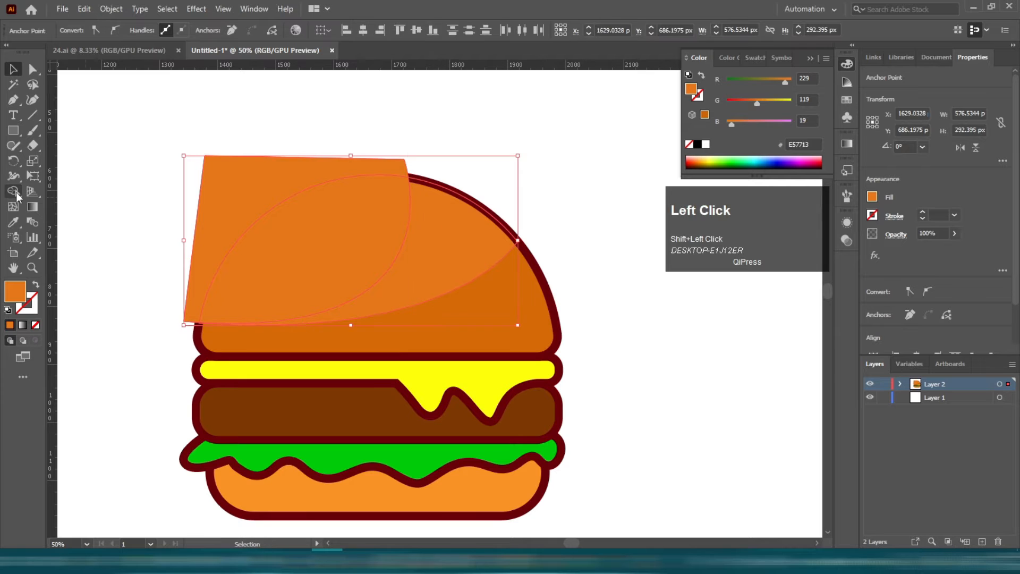
pyautogui.click(14, 191)
pyautogui.keyDown('alt'); pyautogui.click(312, 168); pyautogui.keyUp('alt')
pyautogui.press('v')
# Give the second highlight a lighter orange fill and bring the bun's outline to the front
pyautogui.doubleClick(14, 294)
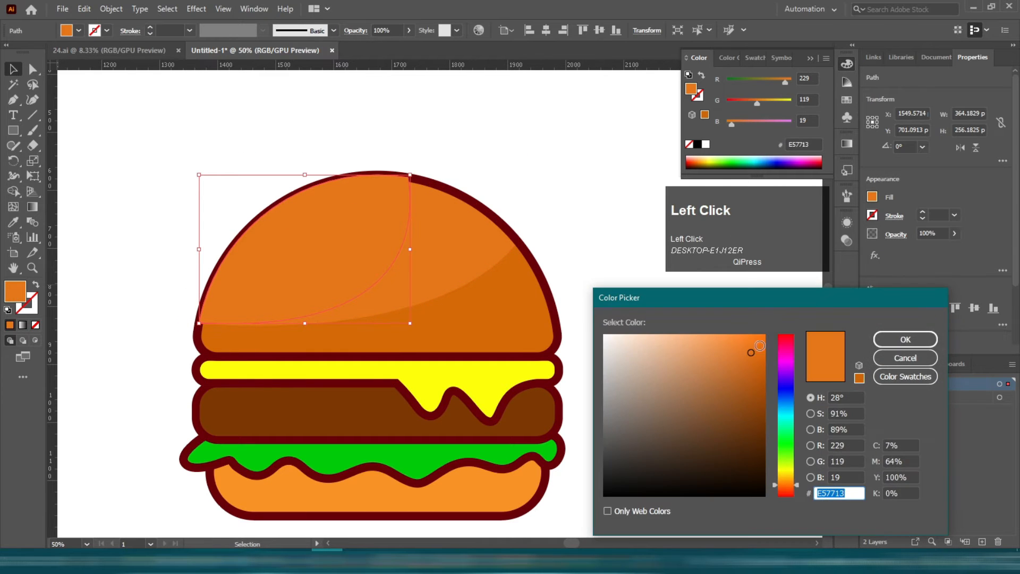
pyautogui.click(886, 338)
pyautogui.click(589, 239)
pyautogui.click(519, 242)
pyautogui.hotkey('ctrl', 'shift', ']')
pyautogui.click(586, 315)
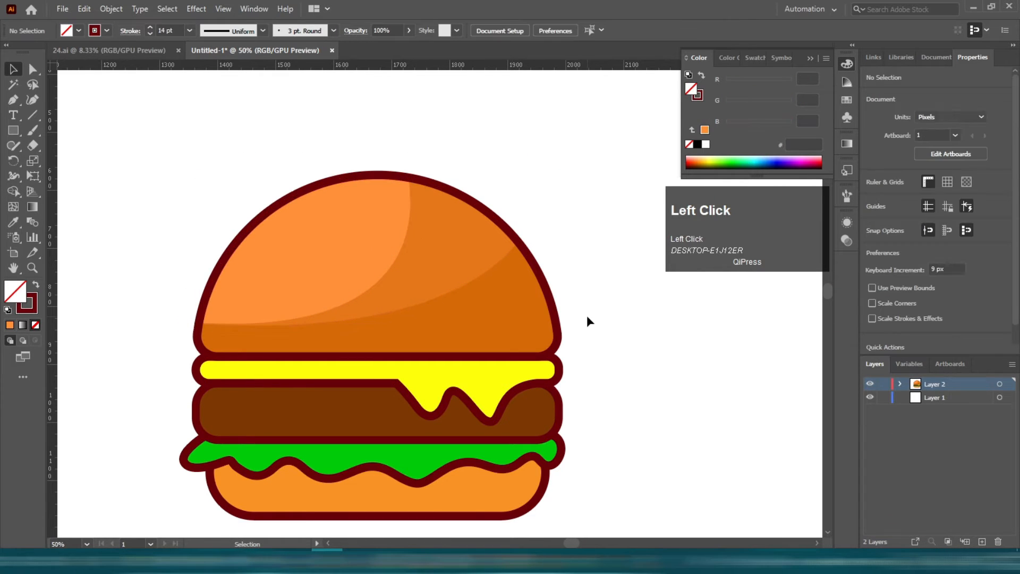
# Change the small bun highlight's fill to yellow-orange FFC933 and lower its opacity to 43%
pyautogui.scroll(2, 586, 314)
pyautogui.click(339, 271)
pyautogui.moveTo(769, 102); pyautogui.dragTo(779, 101)
pyautogui.click(409, 30)
pyautogui.moveTo(409, 46); pyautogui.dragTo(379, 46)
pyautogui.click(467, 180)
pyautogui.scroll(-1, 407, 218)
pyautogui.scroll(1, 387, 251)
pyautogui.click(387, 251)
pyautogui.click(409, 30)
pyautogui.click(483, 151)
pyautogui.scroll(-3, 485, 151)
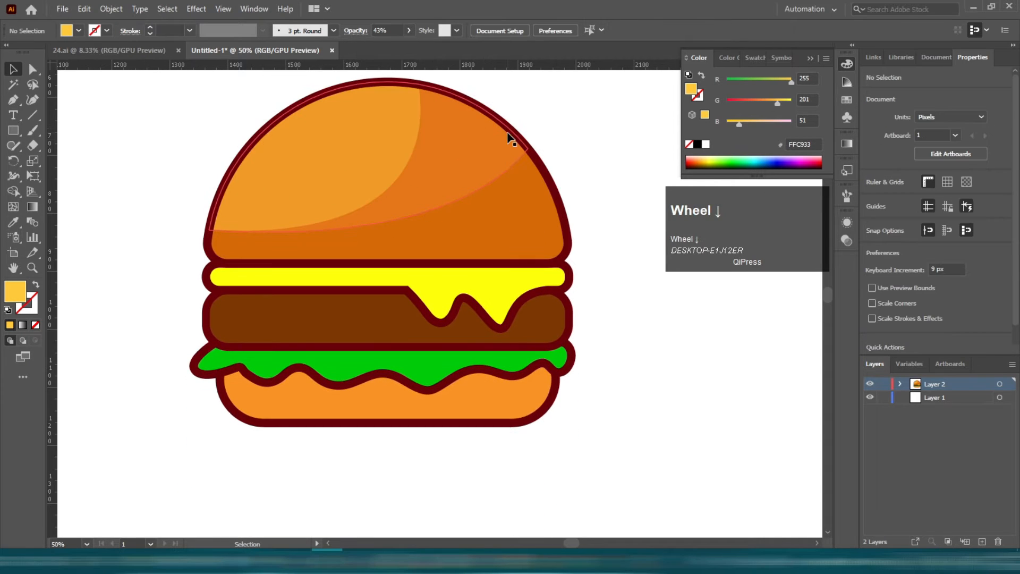
# Draw an 18 by 9 px ellipse filled with D36900 on the top bun and scatter copies over the lighter areas
pyautogui.scroll(1, 505, 160)
pyautogui.moveTo(13, 131); pyautogui.dragTo(58, 158)
pyautogui.scroll(3, 325, 170)
pyautogui.moveTo(328, 165); pyautogui.dragTo(359, 180)
pyautogui.press('v')
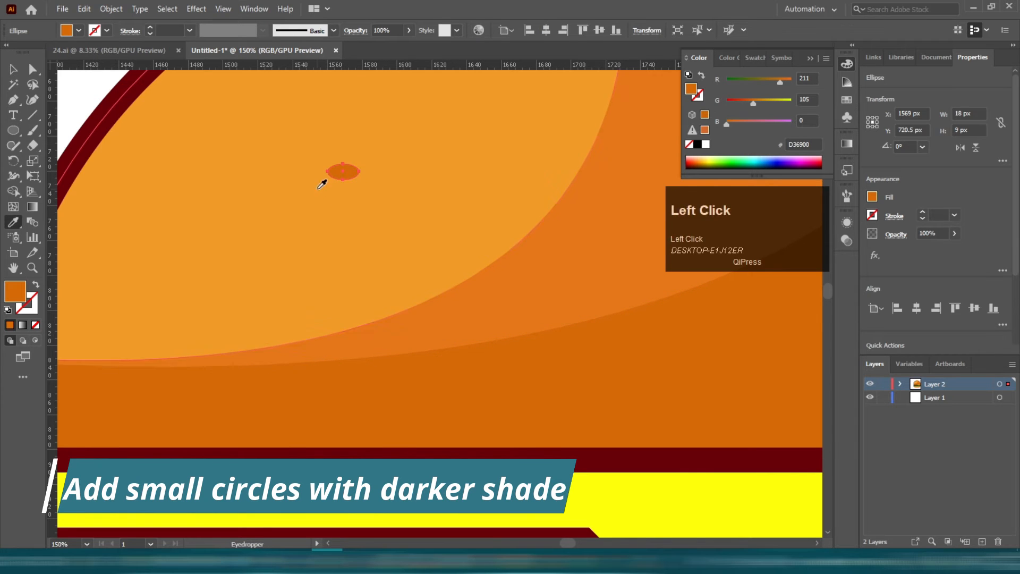
pyautogui.press('v')
pyautogui.scroll(-2, 321, 191)
pyautogui.moveTo(294, 156); pyautogui.dragTo(401, 177)
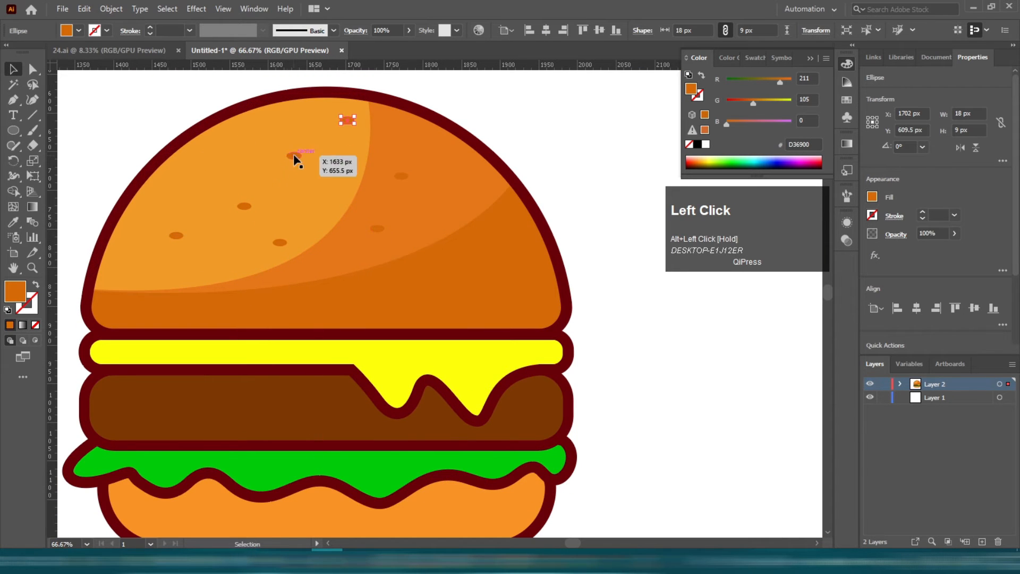
# Recolor one ellipse copy to 8E4300, scatter copies across the bun's dark band, and add more D36900 copies on the lighter areas
pyautogui.doubleClick(15, 291)
pyautogui.click(764, 405)
pyautogui.click(896, 341)
pyautogui.click(623, 302)
pyautogui.moveTo(490, 279); pyautogui.dragTo(144, 309)
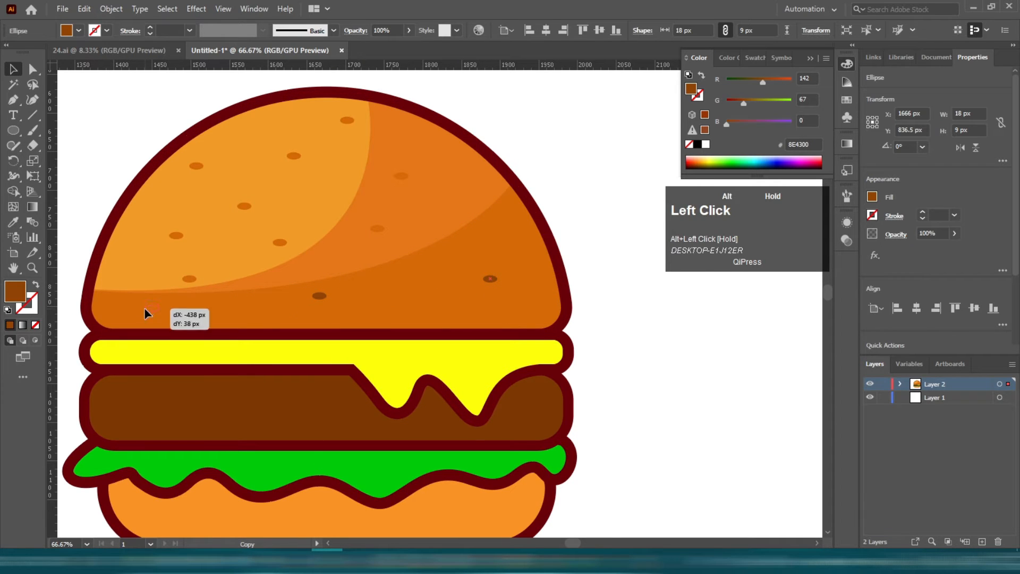
pyautogui.moveTo(411, 314); pyautogui.dragTo(423, 275)
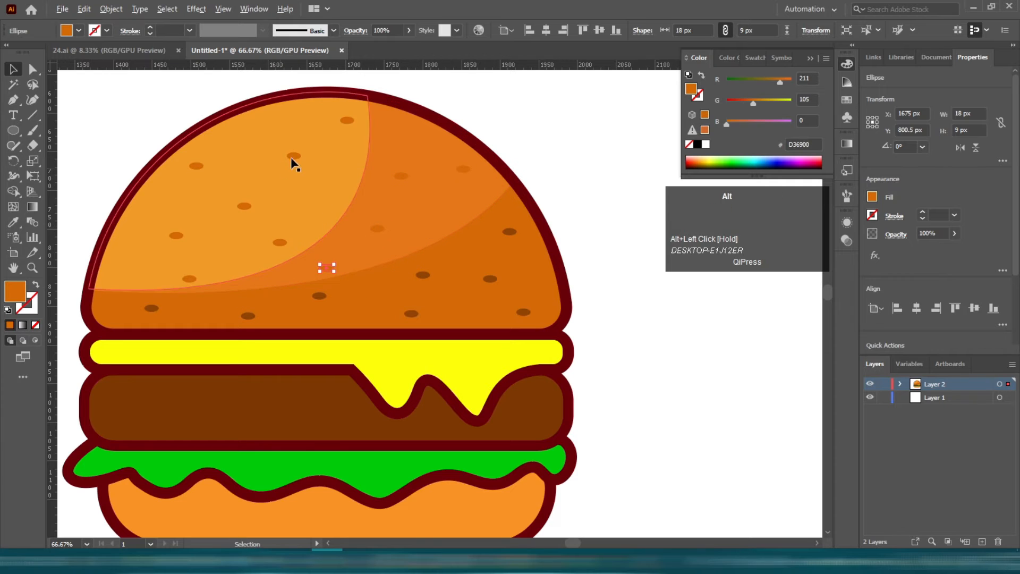
pyautogui.moveTo(243, 144); pyautogui.dragTo(243, 144)
pyautogui.click(405, 92)
pyautogui.scroll(-3, 407, 95)
pyautogui.scroll(1, 447, 219)
pyautogui.scroll(2, 412, 217)
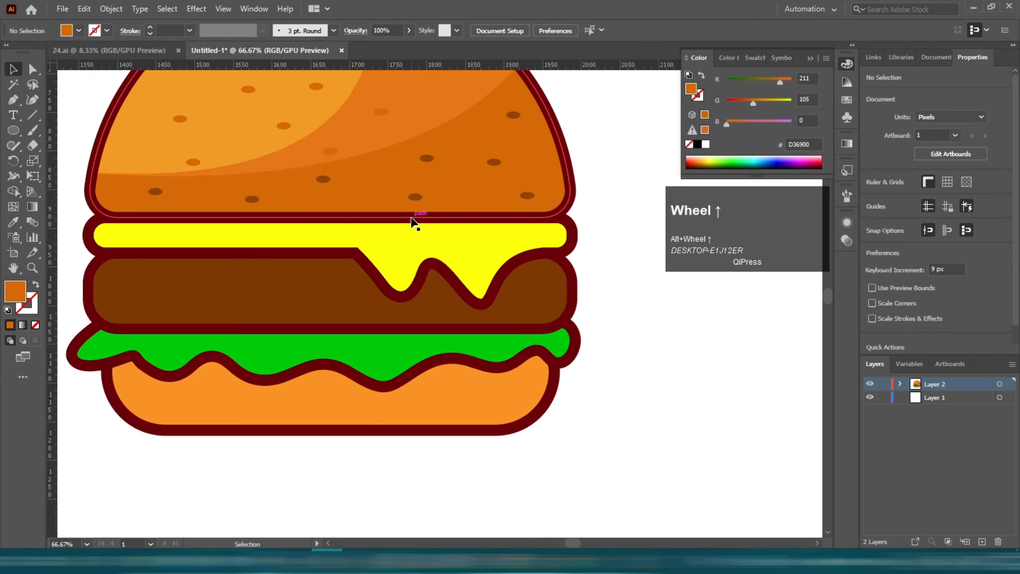
# Split the cheese into an unfilled maroon outline and a strokeless yellow fill shape
pyautogui.click(375, 236)
pyautogui.click(35, 324)
pyautogui.hotkey('ctrl', 'f')
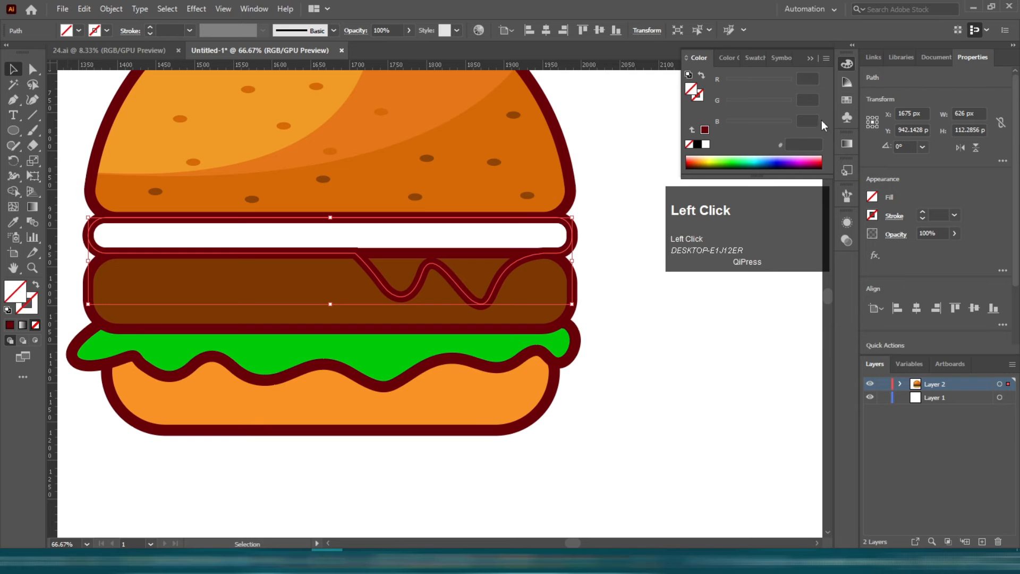
pyautogui.click(846, 99)
pyautogui.click(734, 98)
pyautogui.hotkey('ctrl', 'shift', '[')
pyautogui.click(625, 299)
pyautogui.keyDown('ctrl'); pyautogui.click(555, 240); pyautogui.keyUp('ctrl')
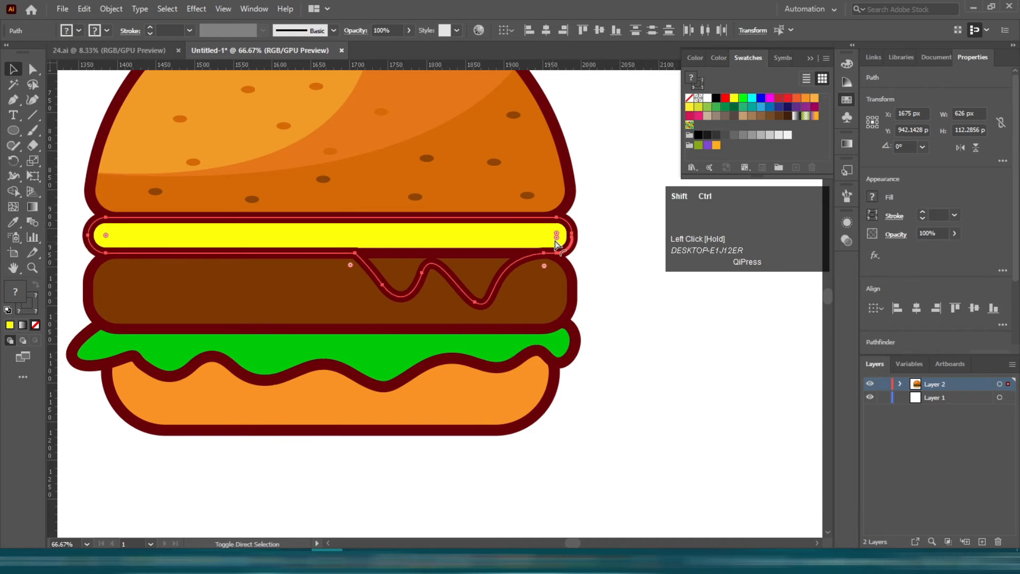
pyautogui.click(578, 238)
# Draw a closed Pen shape over the lower part of the cheese, its upper edge following the drips, as a shadow
pyautogui.press('p')
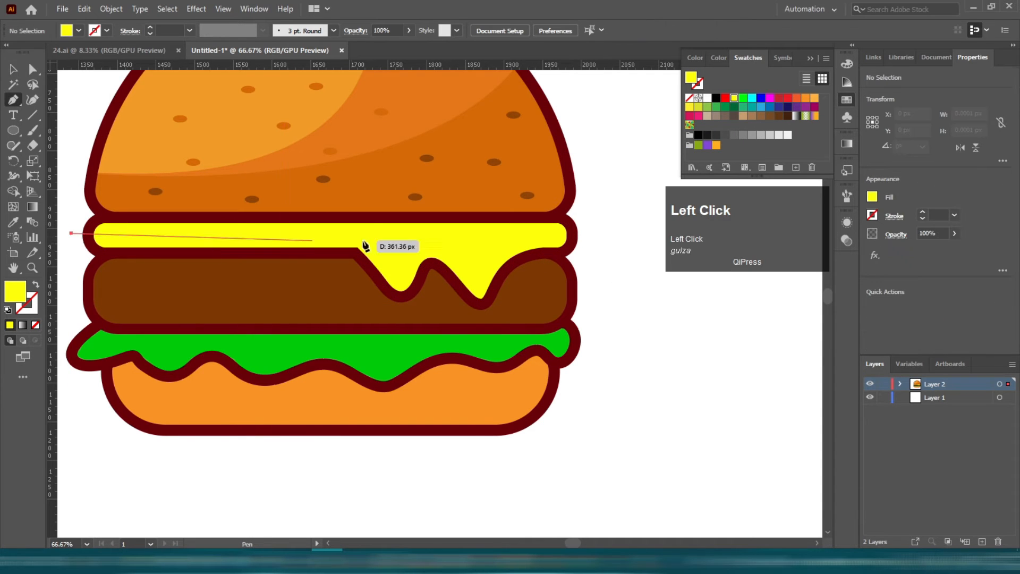
pyautogui.click(363, 234)
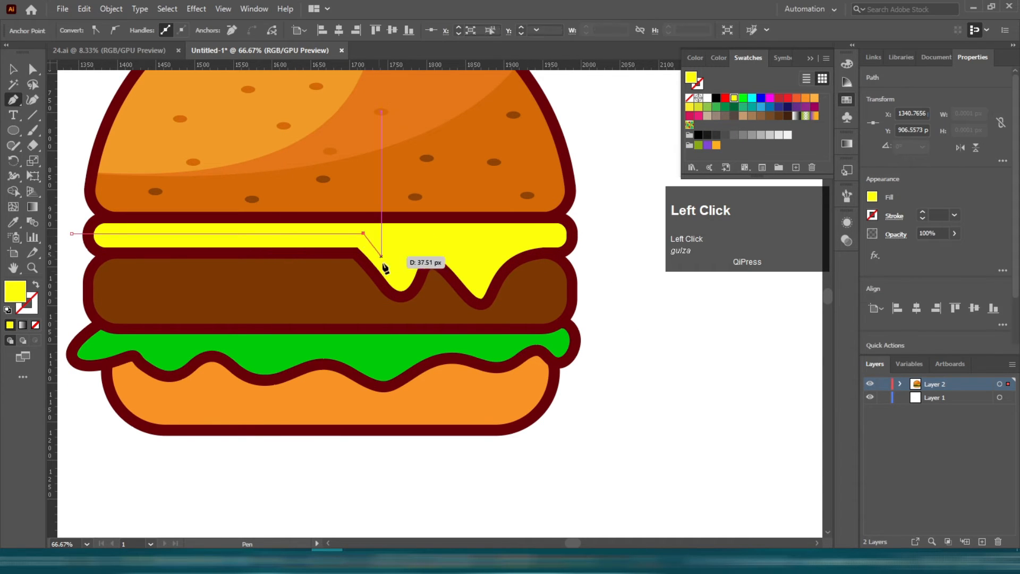
pyautogui.click(478, 286)
pyautogui.moveTo(494, 266); pyautogui.dragTo(502, 248)
pyautogui.moveTo(583, 238); pyautogui.dragTo(619, 246)
pyautogui.moveTo(593, 318); pyautogui.dragTo(596, 319)
pyautogui.click(220, 337)
pyautogui.click(71, 267)
pyautogui.click(71, 233)
pyautogui.press('v')
# Fill the cheese shadow with DDD700 and trim it to the cheese with the Shape Builder tool
pyautogui.doubleClick(15, 291)
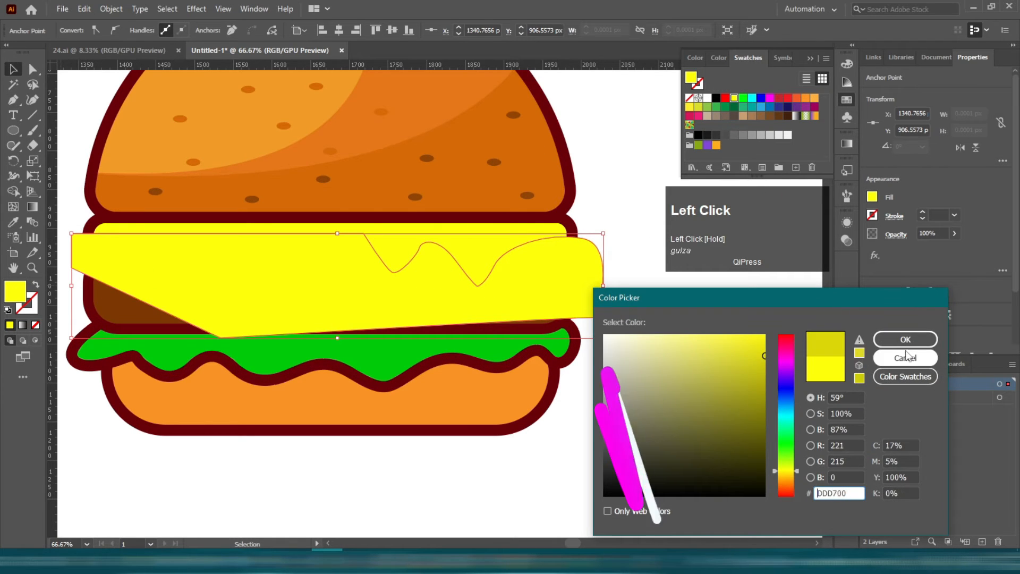
pyautogui.click(905, 339)
pyautogui.keyDown('shift'); pyautogui.click(476, 257); pyautogui.keyUp('shift')
pyautogui.click(13, 191)
pyautogui.keyDown('alt'); pyautogui.click(212, 303); pyautogui.keyUp('alt')
pyautogui.press('v')
# Bring the cheese outline to the front and lower the shadow's opacity to 49%
pyautogui.click(606, 223)
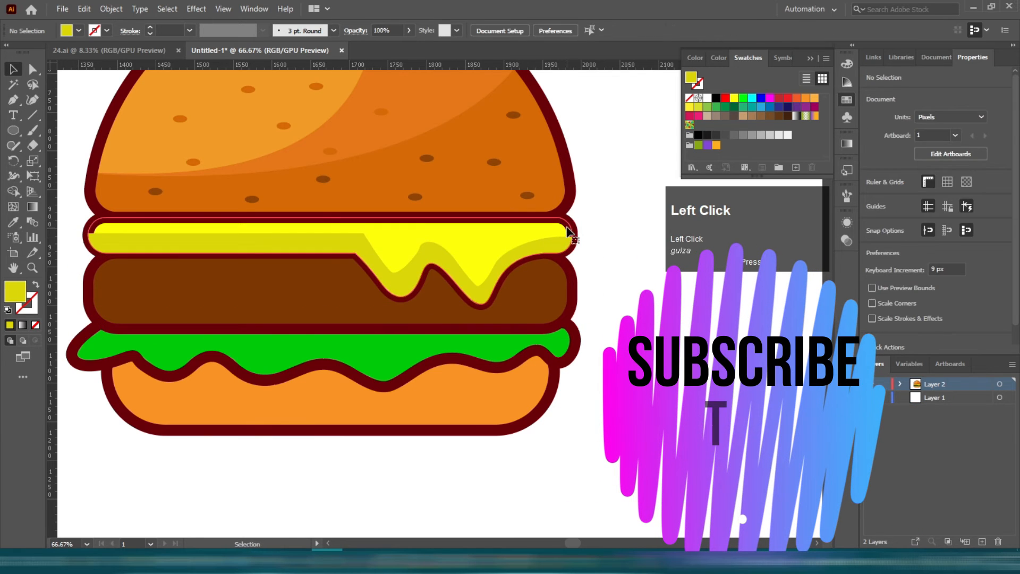
pyautogui.click(568, 231)
pyautogui.hotkey('ctrl', 'shift', ']')
pyautogui.click(552, 242)
pyautogui.click(409, 30)
pyautogui.click(378, 47)
pyautogui.click(597, 336)
pyautogui.scroll(-1, 591, 332)
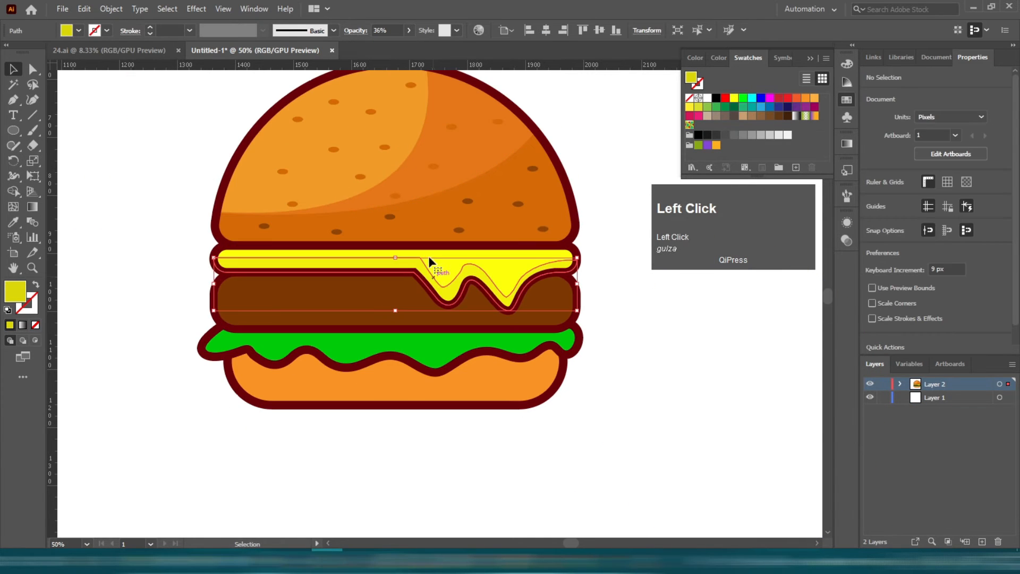
pyautogui.click(435, 281)
pyautogui.click(168, 160)
# Split the patty into a strokeless brown fill and an unfilled maroon outline as thick as the other outlines
pyautogui.scroll(1, 302, 370)
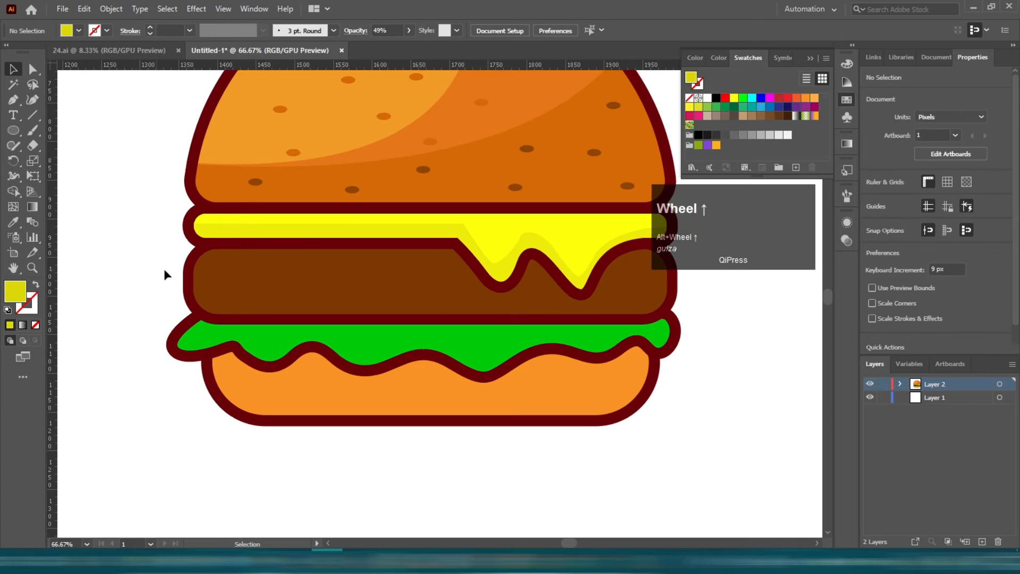
pyautogui.click(210, 286)
pyautogui.click(30, 307)
pyautogui.click(34, 326)
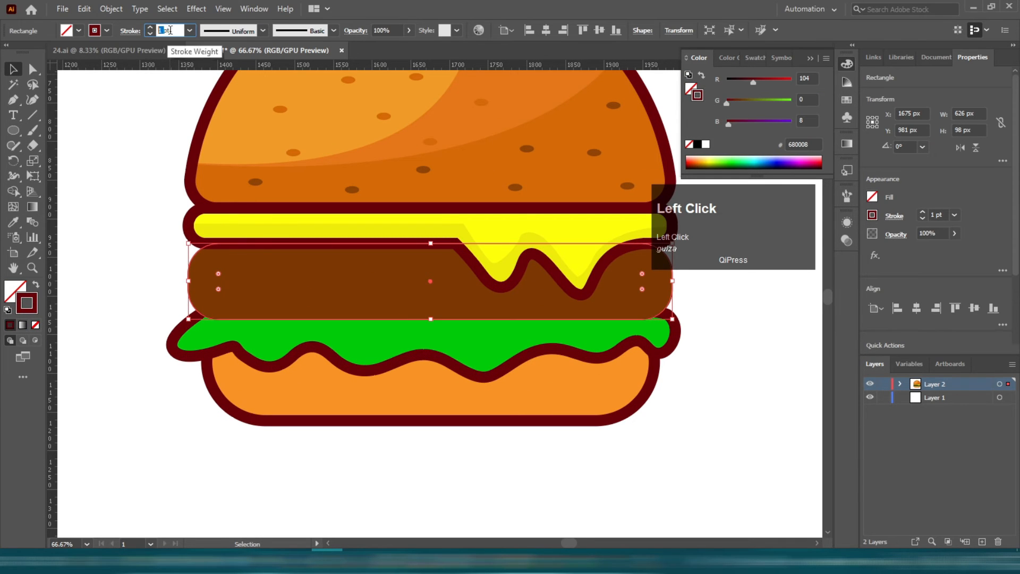
pyautogui.press('Return')
pyautogui.click(339, 445)
pyautogui.click(302, 290)
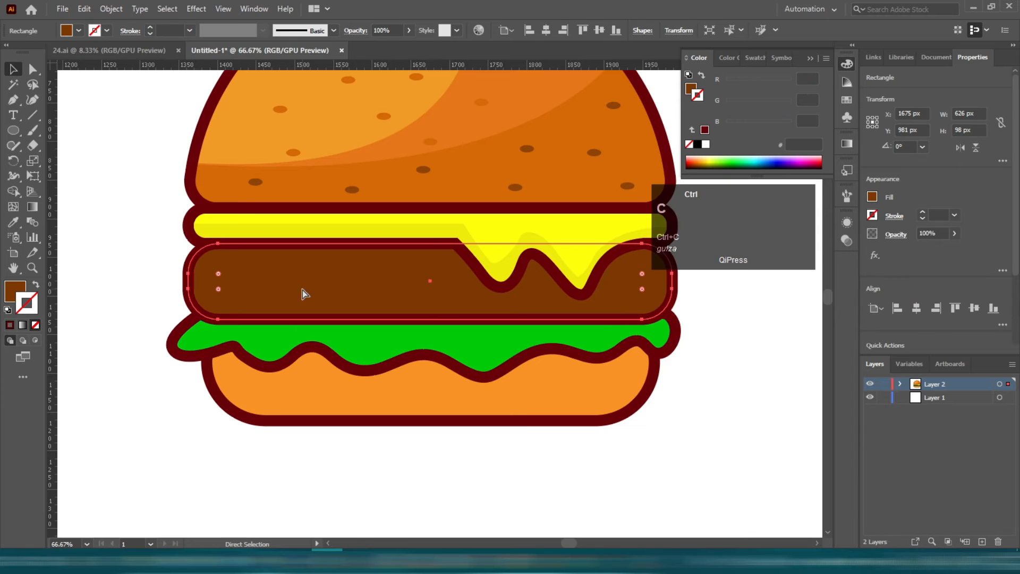
pyautogui.moveTo(384, 285); pyautogui.dragTo(305, 282)
pyautogui.moveTo(429, 253); pyautogui.dragTo(426, 264)
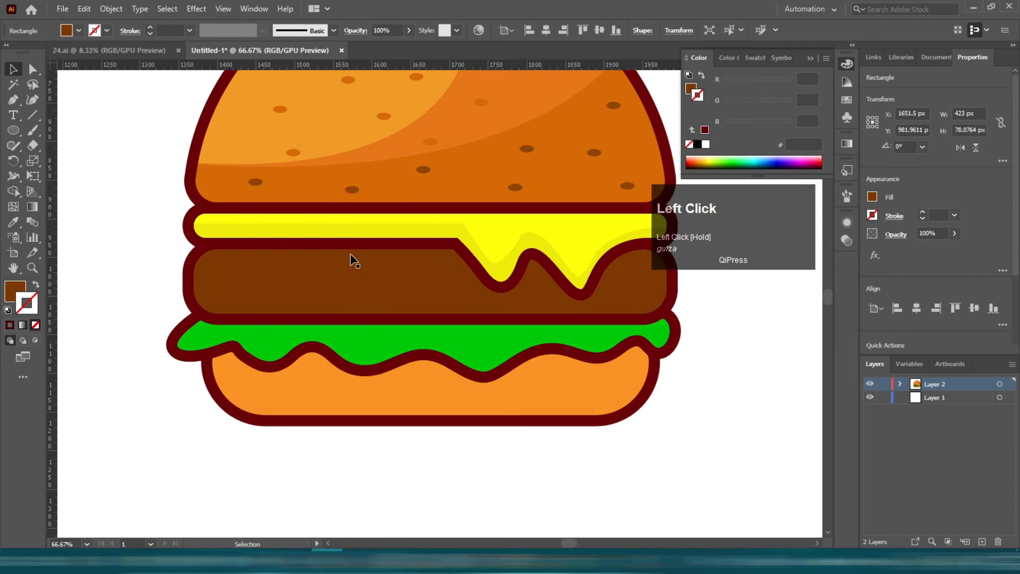
pyautogui.moveTo(14, 130); pyautogui.dragTo(74, 139)
pyautogui.moveTo(212, 259); pyautogui.dragTo(607, 287)
# Draw a 533 by 56 px rounded rectangle with 28 px corners inside the patty and fill it with 682C00
pyautogui.moveTo(6, 133); pyautogui.dragTo(69, 132)
pyautogui.moveTo(221, 258); pyautogui.dragTo(634, 301)
pyautogui.press('a')
pyautogui.doubleClick(16, 292)
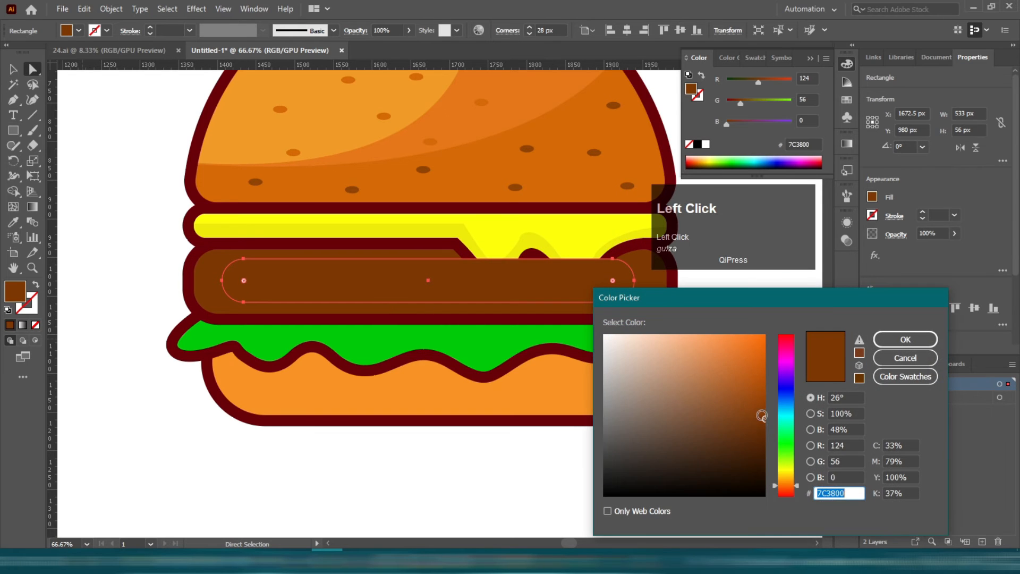
pyautogui.click(905, 339)
# Send the patty's brown fill and its dark rounded shadow to the back, behind the cheese drips and outlines
pyautogui.keyDown('shift'); pyautogui.click(657, 296); pyautogui.keyUp('shift')
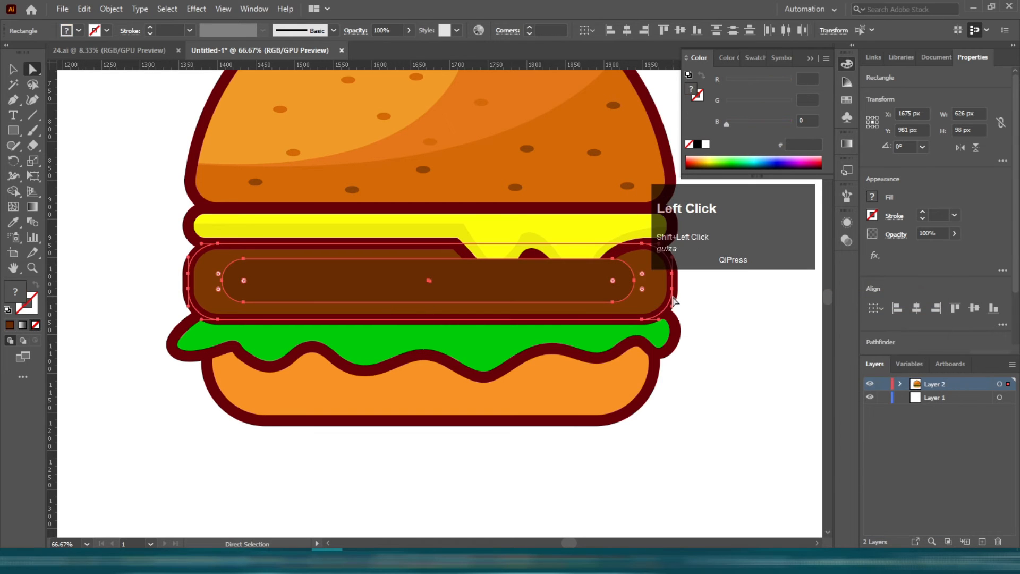
pyautogui.press('v')
pyautogui.keyDown('shift'); pyautogui.click(656, 280); pyautogui.keyUp('shift')
pyautogui.keyDown('shift'); pyautogui.click(655, 282); pyautogui.keyUp('shift')
pyautogui.hotkey('ctrl', 'shift', '[')
pyautogui.click(696, 305)
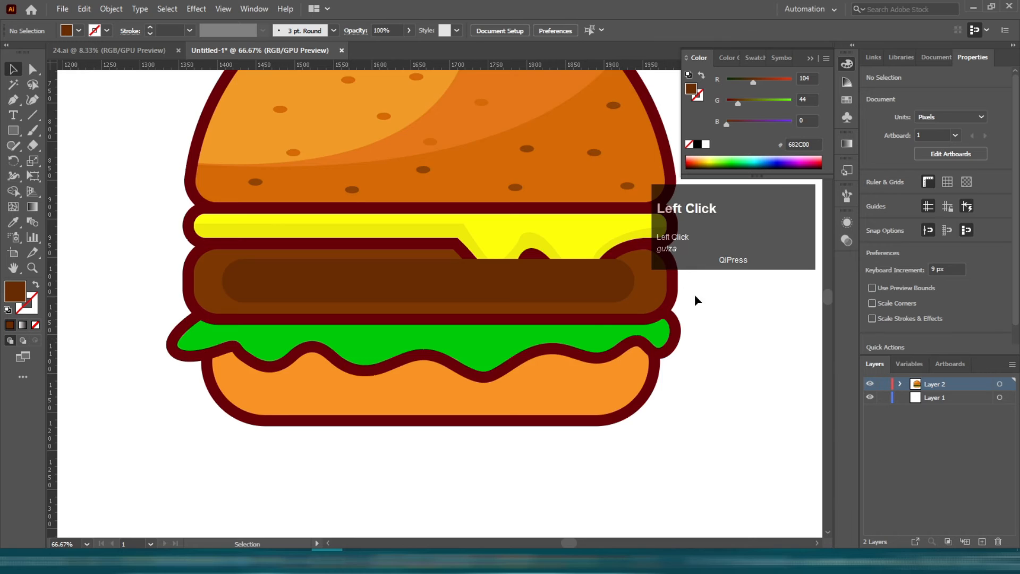
pyautogui.scroll(3, 642, 340)
pyautogui.hscroll(2, 642, 340)
pyautogui.moveTo(619, 378); pyautogui.dragTo(541, 381)
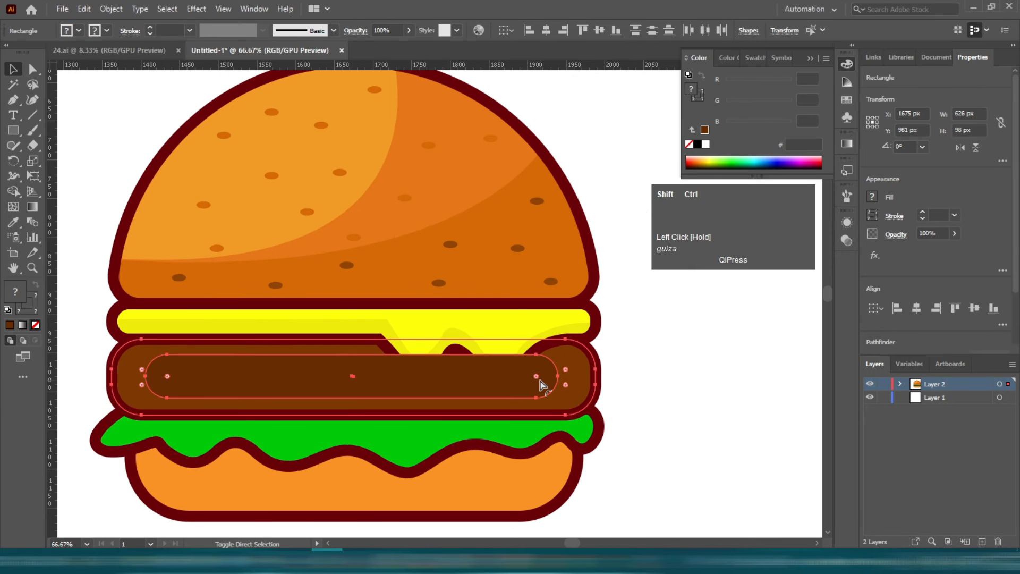
pyautogui.hotkey('ctrl', 'shift', '[')
pyautogui.click(640, 480)
pyautogui.moveTo(359, 382)
pyautogui.mouseDown()
pyautogui.moveTo(337, 390)
pyautogui.moveTo(352, 387)
pyautogui.moveTo(353, 375)
pyautogui.mouseUp()
pyautogui.click(623, 287)
# Draw a wavy freehand shape about 567 by 71 px over the lettuce and give it the lettuce's green without a stroke
pyautogui.scroll(-1, 585, 272)
pyautogui.scroll(-3, 478, 355)
pyautogui.scroll(2, 298, 303)
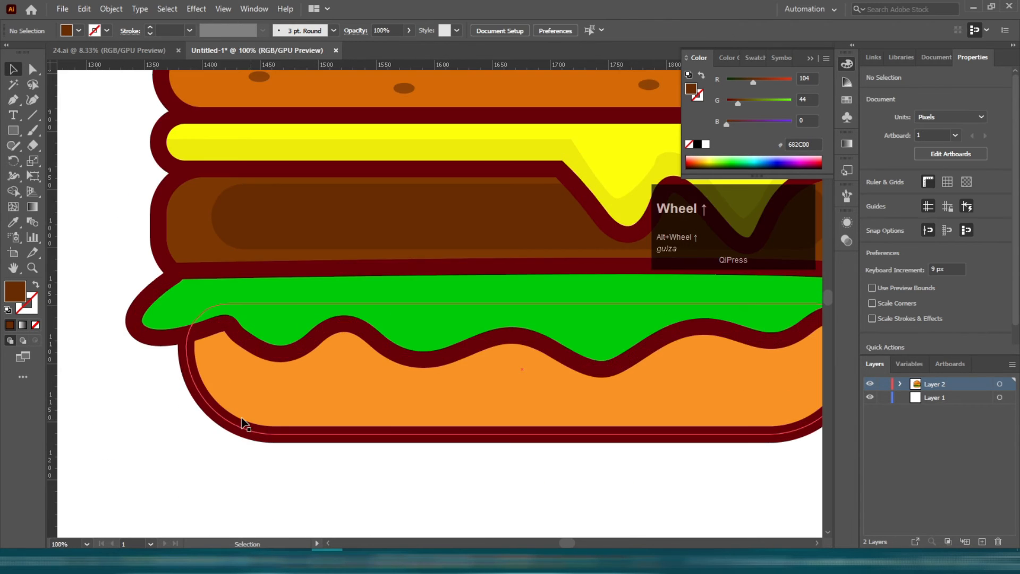
pyautogui.scroll(-2, 200, 278)
pyautogui.press('i')
pyautogui.click(236, 301)
pyautogui.click(215, 273)
pyautogui.press('n')
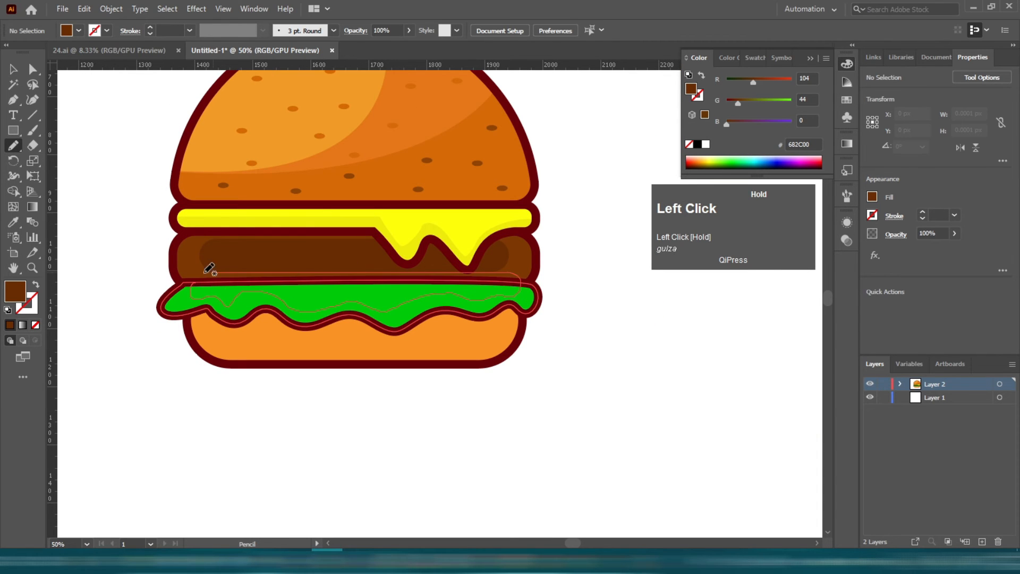
pyautogui.moveTo(225, 268); pyautogui.dragTo(193, 284)
pyautogui.press('i')
pyautogui.click(172, 303)
pyautogui.press('v')
pyautogui.click(26, 303)
pyautogui.click(35, 324)
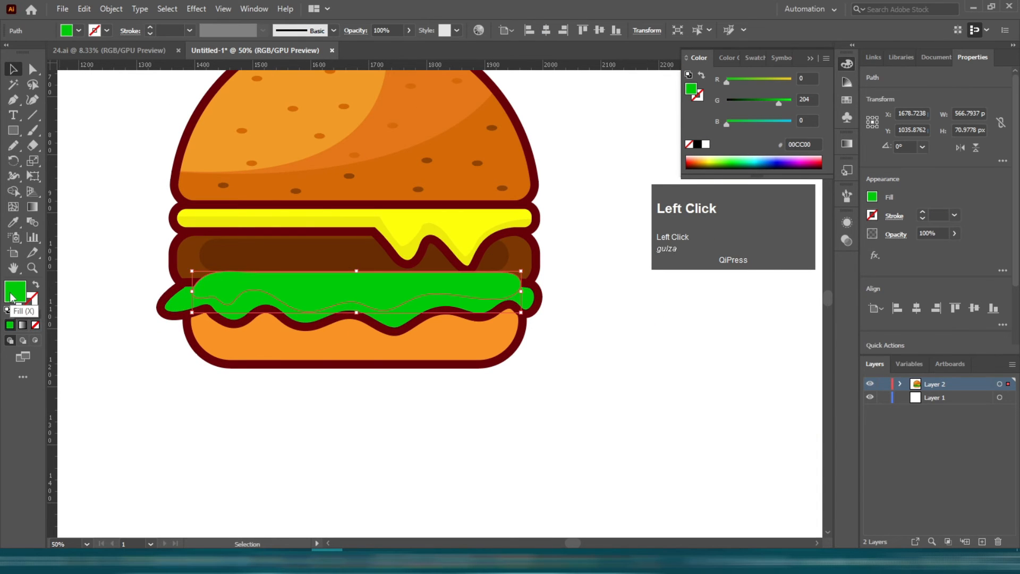
# Fill the wavy lettuce shadow with 00A000 and send it with the lettuce fill to the back
pyautogui.doubleClick(14, 292)
pyautogui.click(889, 344)
pyautogui.moveTo(582, 311); pyautogui.dragTo(381, 329)
pyautogui.hotkey('ctrl', 'shift', '[')
pyautogui.click(562, 356)
pyautogui.scroll(2, 474, 298)
pyautogui.scroll(-2, 613, 314)
pyautogui.scroll(1, 433, 420)
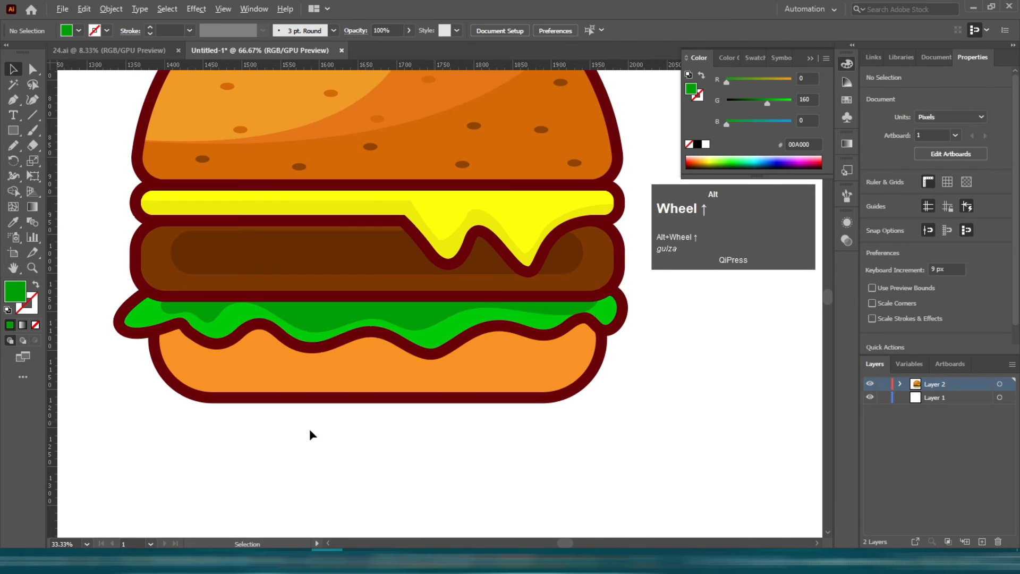
# Reshape the lettuce shadow's wavy edge by moving its anchor points so it follows the lettuce curves
pyautogui.click(165, 298)
pyautogui.press('a')
pyautogui.moveTo(165, 296); pyautogui.dragTo(169, 314)
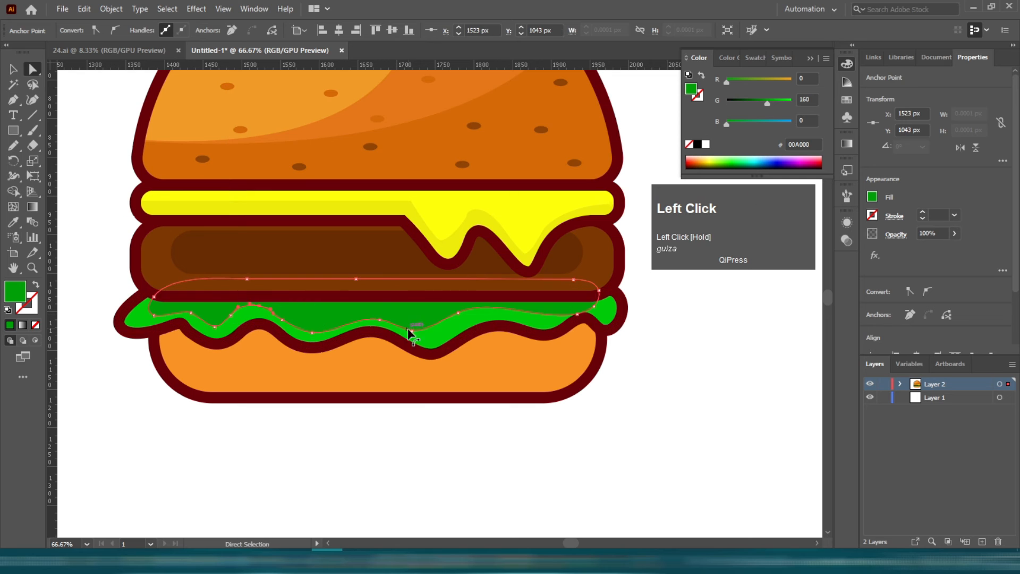
pyautogui.moveTo(458, 313); pyautogui.dragTo(480, 313)
pyautogui.click(523, 311)
pyautogui.hotkey('ctrl', 'z')
pyautogui.moveTo(582, 313)
pyautogui.mouseDown()
pyautogui.moveTo(607, 310)
pyautogui.moveTo(582, 301)
pyautogui.mouseUp()
pyautogui.scroll(-2, 596, 323)
pyautogui.click(531, 458)
# Draw a closed Pen shape covering the bottom bun's lower and right edges, with a rounded inner corner
pyautogui.scroll(1, 554, 423)
pyautogui.press('p')
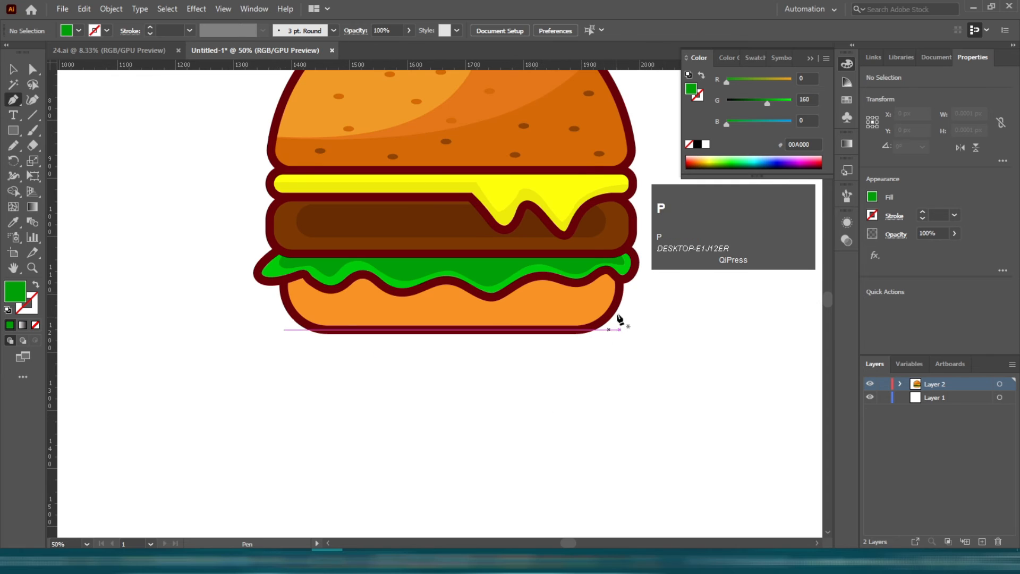
pyautogui.click(632, 278)
pyautogui.hotkey('ctrl', 'z')
pyautogui.click(643, 271)
pyautogui.click(586, 270)
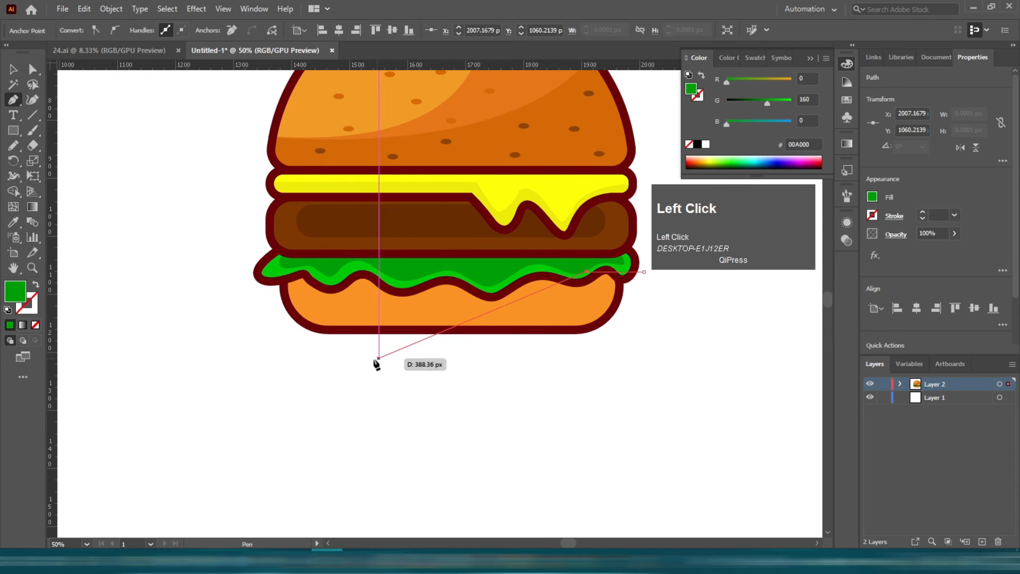
pyautogui.moveTo(382, 357); pyautogui.dragTo(476, 383)
pyautogui.click(372, 335)
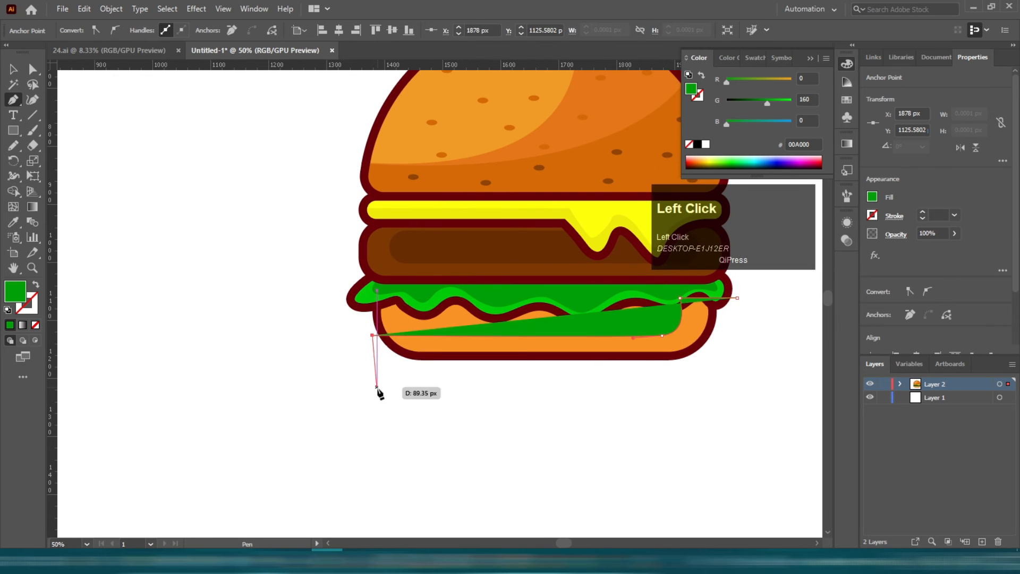
pyautogui.moveTo(377, 388); pyautogui.dragTo(399, 395)
pyautogui.click(734, 389)
pyautogui.click(736, 298)
# Fill the bottom bun's shadow shape with E57713 sampled from the top bun and trim it to the bun with Shape Builder
pyautogui.press('i')
pyautogui.scroll(5, 594, 218)
pyautogui.click(594, 218)
pyautogui.press('v')
pyautogui.click(334, 404)
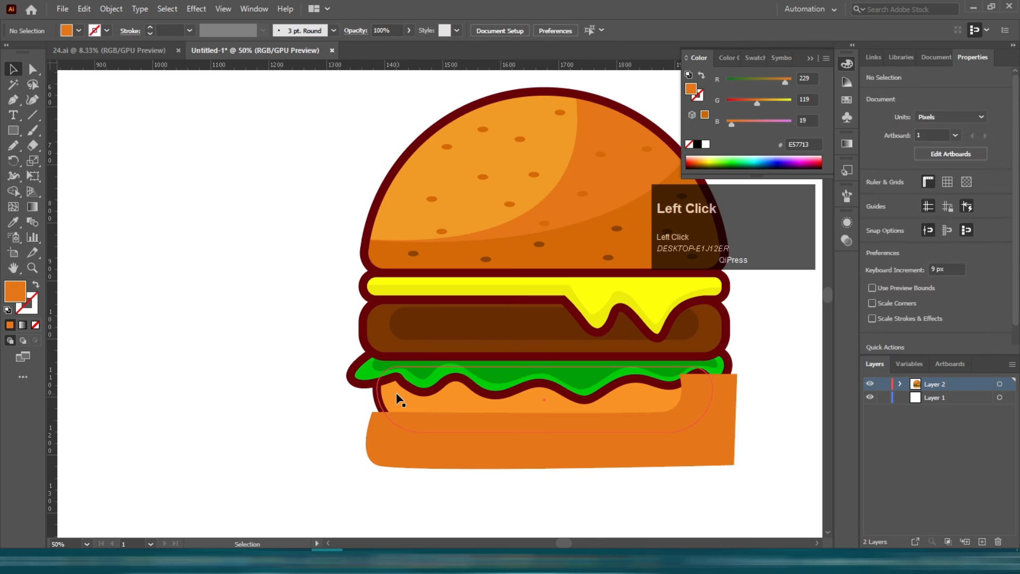
pyautogui.click(397, 400)
pyautogui.keyDown('shift'); pyautogui.click(412, 441); pyautogui.keyUp('shift')
pyautogui.hotkey('shift', 'm')
pyautogui.keyDown('alt'); pyautogui.click(428, 466); pyautogui.keyUp('alt')
pyautogui.press('v')
# Split the bottom bun into an unfilled maroon outline and a strokeless D36900 fill, and send the fill and shadow to the back
pyautogui.moveTo(420, 396); pyautogui.dragTo(326, 382)
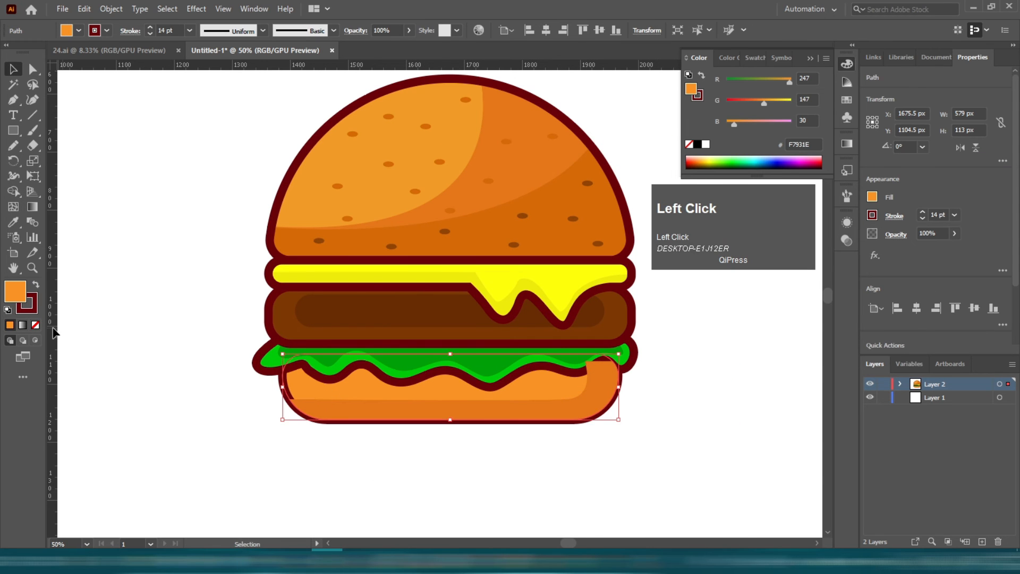
pyautogui.click(35, 325)
pyautogui.hotkey('ctrl', 'c')
pyautogui.click(157, 379)
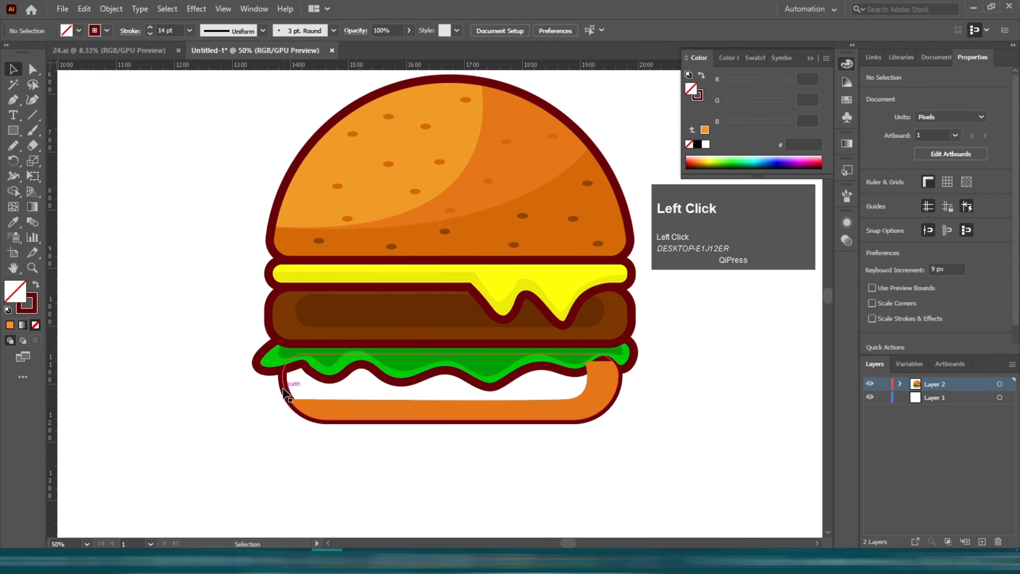
pyautogui.click(286, 395)
pyautogui.press('i')
pyautogui.click(539, 213)
pyautogui.keyDown('shift'); pyautogui.click(581, 405); pyautogui.keyUp('shift')
pyautogui.hotkey('ctrl', 'shift', '[')
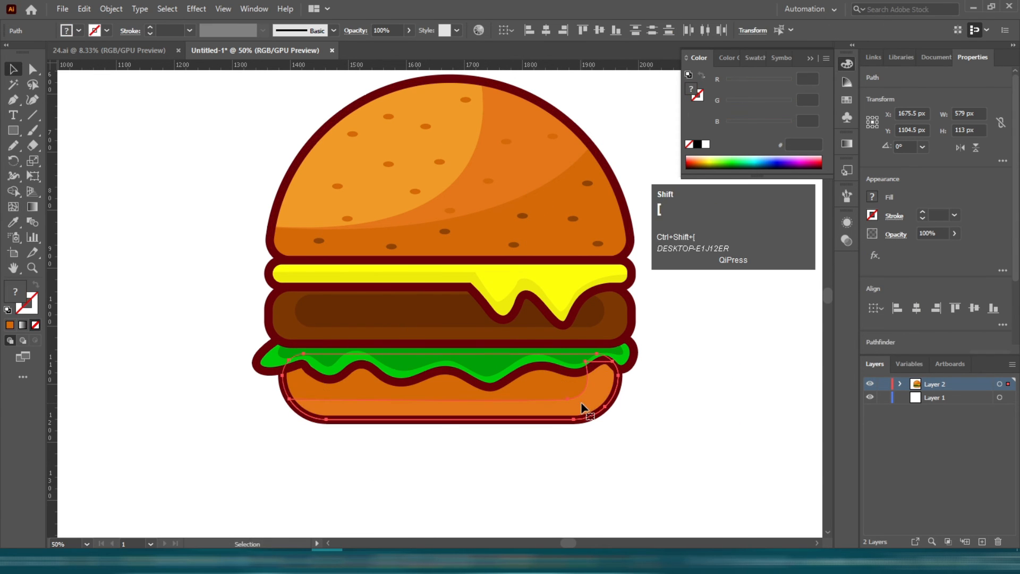
pyautogui.click(596, 472)
# Fill the bottom bun's shadow with the darker orange B55600
pyautogui.scroll(1, 595, 470)
pyautogui.click(568, 428)
pyautogui.press('i')
pyautogui.press('v')
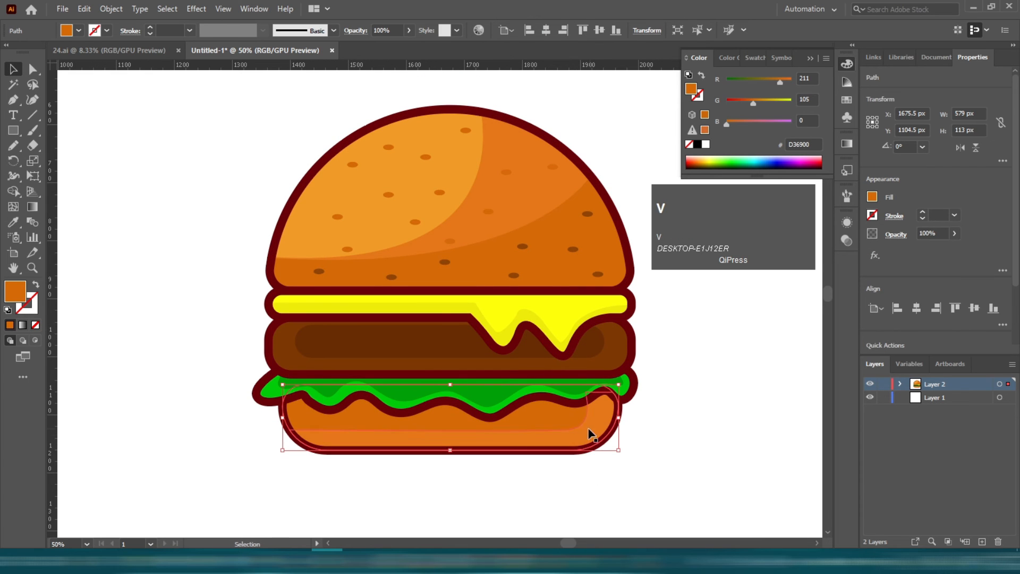
pyautogui.press('i')
pyautogui.click(487, 191)
pyautogui.press('v')
pyautogui.doubleClick(15, 291)
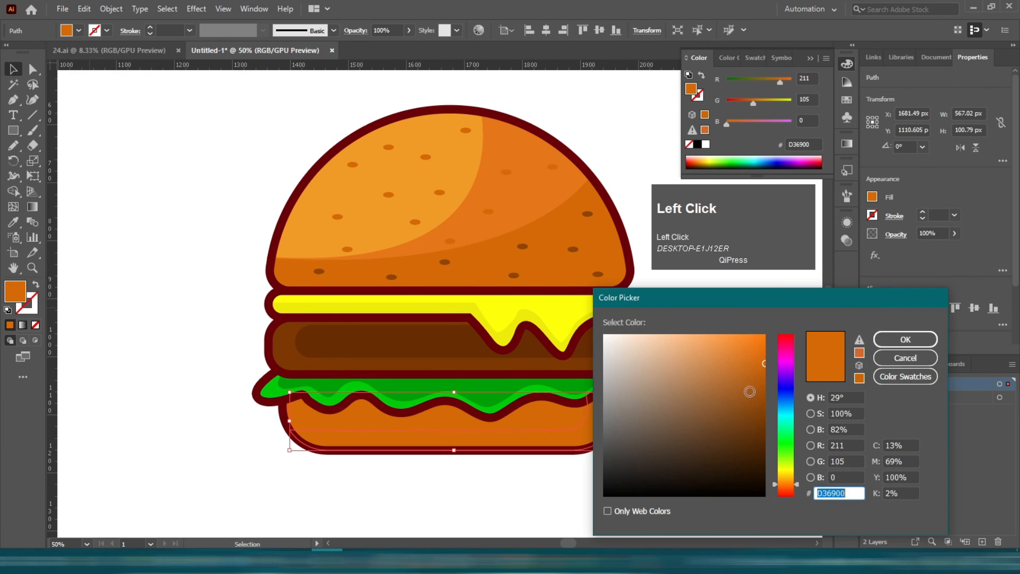
pyautogui.click(891, 343)
pyautogui.press('v')
pyautogui.click(706, 410)
pyautogui.press('space')
pyautogui.moveTo(687, 386); pyautogui.dragTo(612, 373)
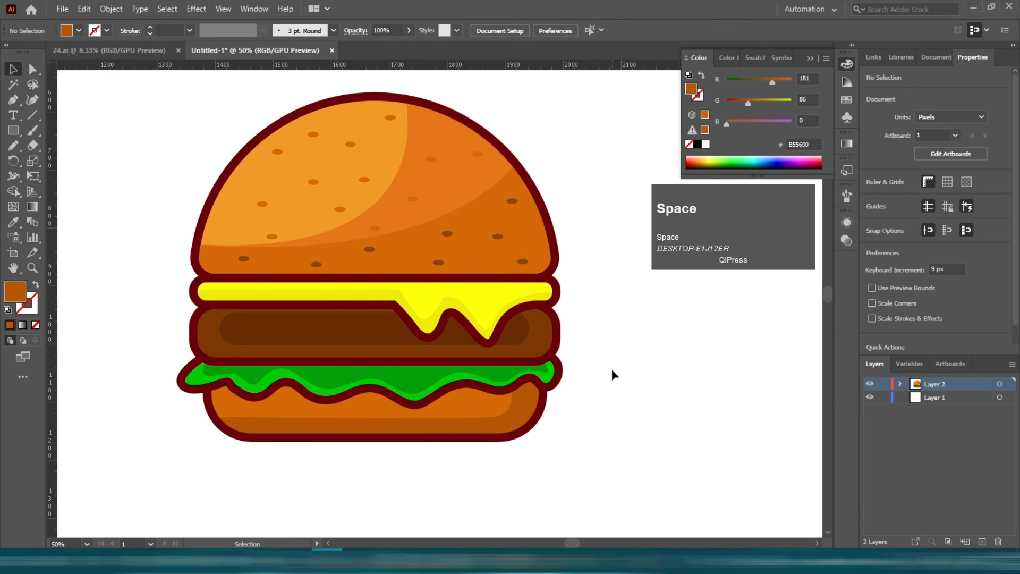
# Nudge the patty's dark rounded shadow down, widen it slightly on both sides and lower its opacity
pyautogui.moveTo(337, 325); pyautogui.dragTo(336, 330)
pyautogui.moveTo(531, 336); pyautogui.dragTo(537, 337)
pyautogui.moveTo(218, 335); pyautogui.dragTo(212, 334)
pyautogui.click(248, 334)
pyautogui.click(408, 30)
pyautogui.moveTo(404, 48); pyautogui.dragTo(384, 48)
pyautogui.click(588, 242)
# Make a 69 by 57 px orange swatch rectangle above the burger and a copy colored with the bun highlight's yellow
pyautogui.scroll(-2, 587, 291)
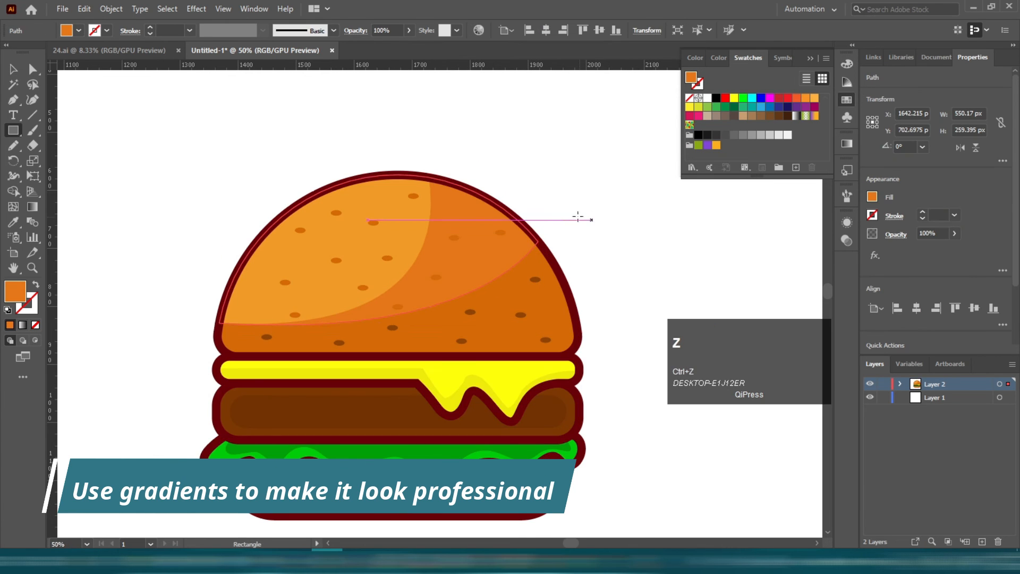
pyautogui.moveTo(538, 163)
pyautogui.mouseDown()
pyautogui.moveTo(578, 196)
pyautogui.moveTo(476, 148)
pyautogui.mouseUp()
pyautogui.press('v')
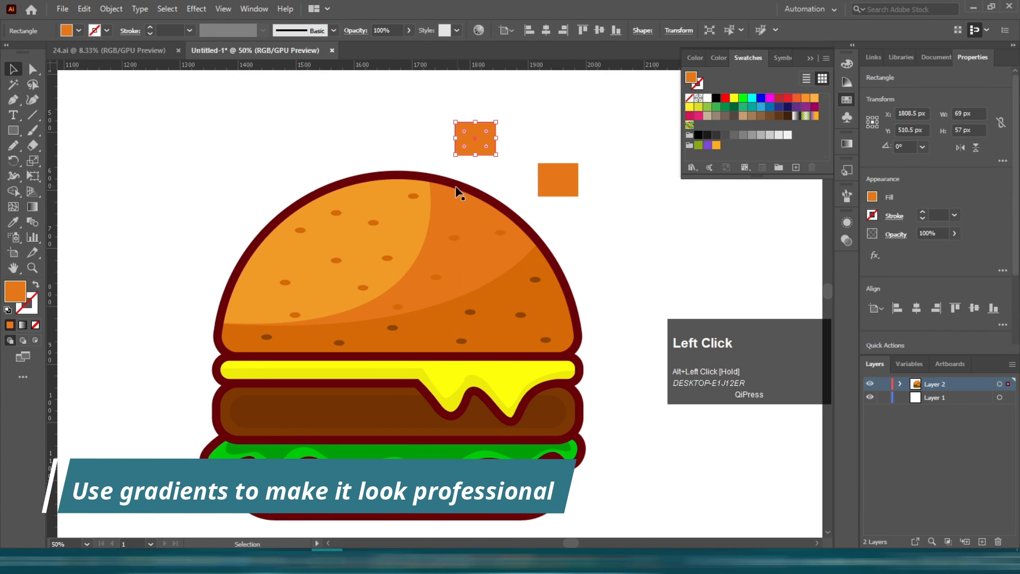
pyautogui.press('i')
pyautogui.click(387, 222)
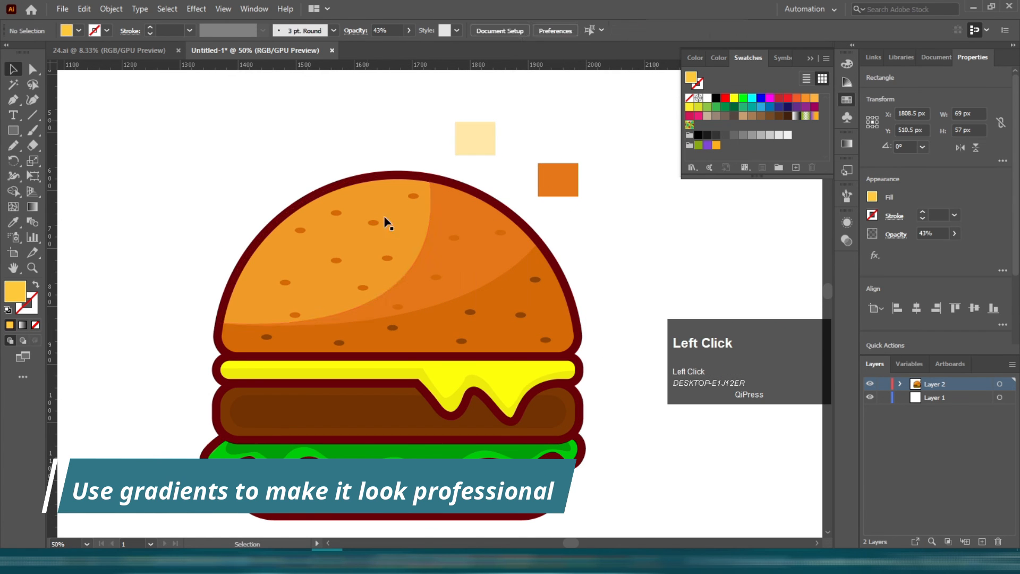
# Raise the opacity of the top bun's highlight and the yellow swatch to 100%
pyautogui.click(385, 220)
pyautogui.click(409, 30)
pyautogui.moveTo(380, 48); pyautogui.dragTo(409, 47)
pyautogui.click(486, 152)
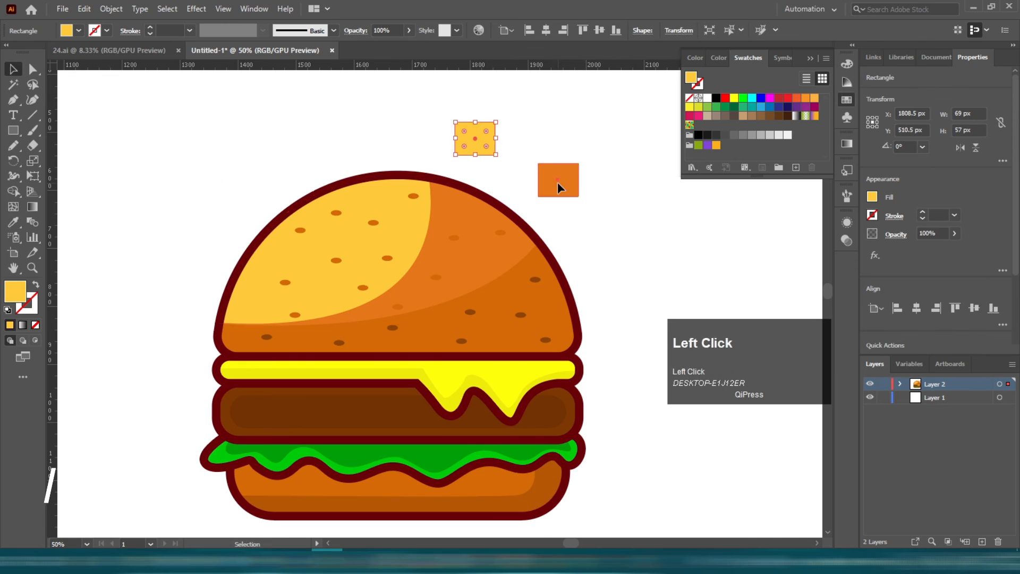
# Apply a linear gradient to the top bun's middle orange area, from the swatch orange to the bun's darker orange
pyautogui.click(446, 244)
pyautogui.click(847, 143)
pyautogui.click(697, 260)
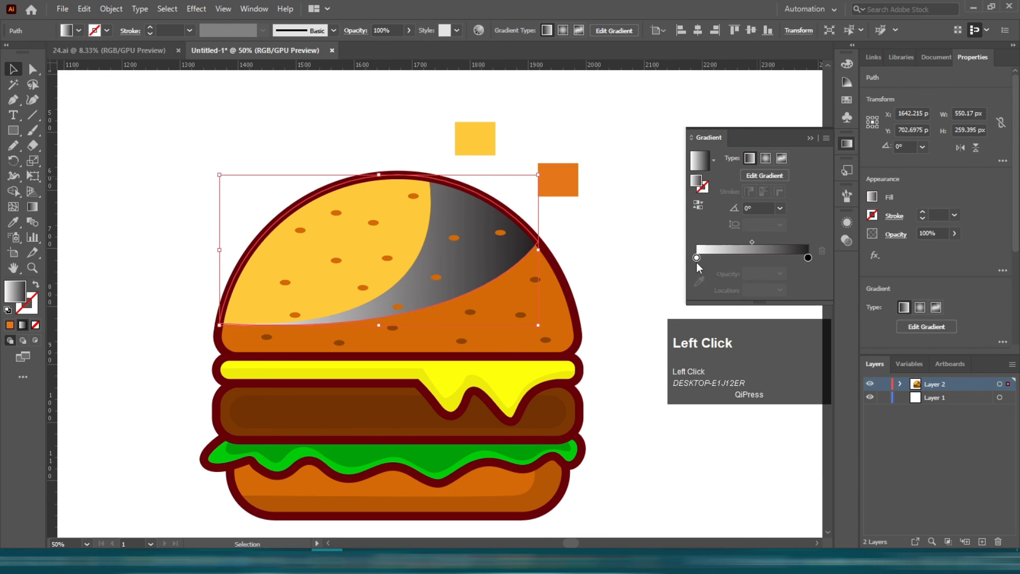
pyautogui.click(699, 265)
pyautogui.click(565, 179)
pyautogui.click(808, 243)
pyautogui.click(532, 271)
pyautogui.click(697, 243)
pyautogui.click(398, 225)
pyautogui.hotkey('ctrl', 'z')
# Run the middle area's gradient diagonally down across the top bun at an angle of about -57°
pyautogui.press('g')
pyautogui.moveTo(528, 209); pyautogui.dragTo(557, 228)
pyautogui.moveTo(477, 294)
pyautogui.mouseDown()
pyautogui.moveTo(472, 253)
pyautogui.moveTo(426, 236)
pyautogui.mouseUp()
pyautogui.moveTo(310, 184); pyautogui.dragTo(442, 307)
pyautogui.press('v')
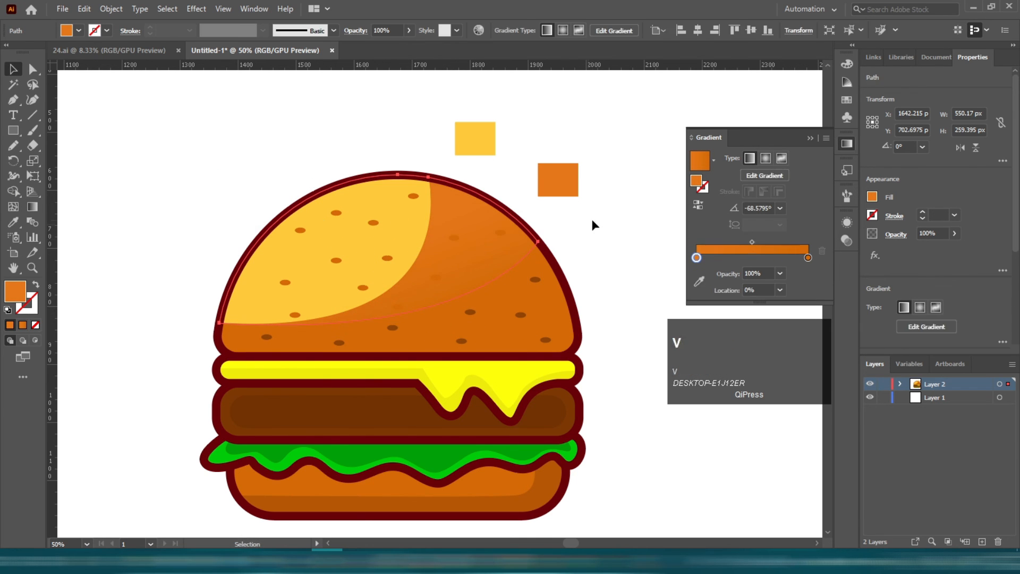
pyautogui.scroll(1, 466, 227)
pyautogui.hotkey('ctrl', 'z')
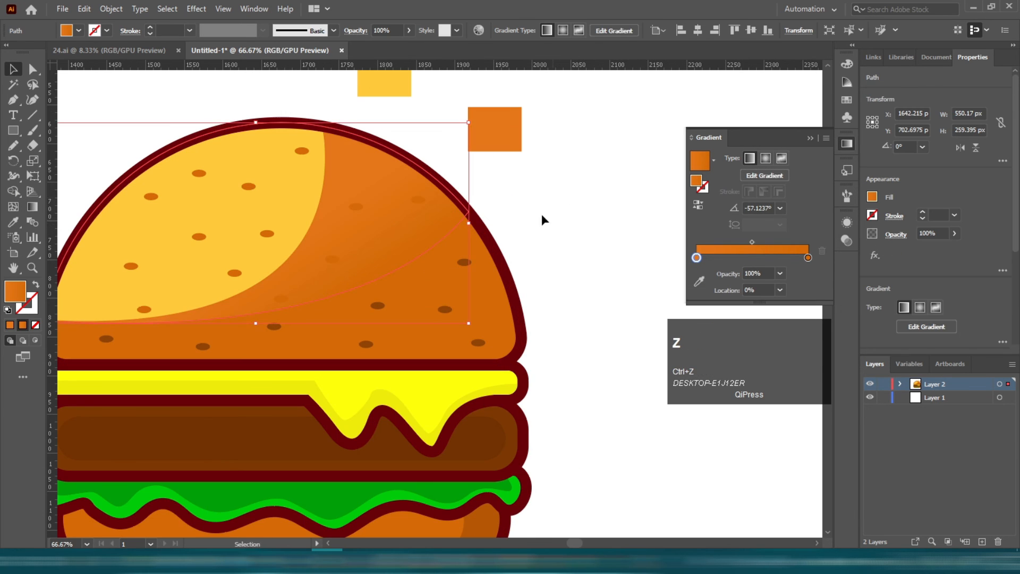
# Change the starting color of the middle area's gradient to a lighter yellow-orange
pyautogui.doubleClick(696, 258)
pyautogui.click(644, 303)
pyautogui.moveTo(735, 327); pyautogui.dragTo(740, 329)
pyautogui.click(560, 234)
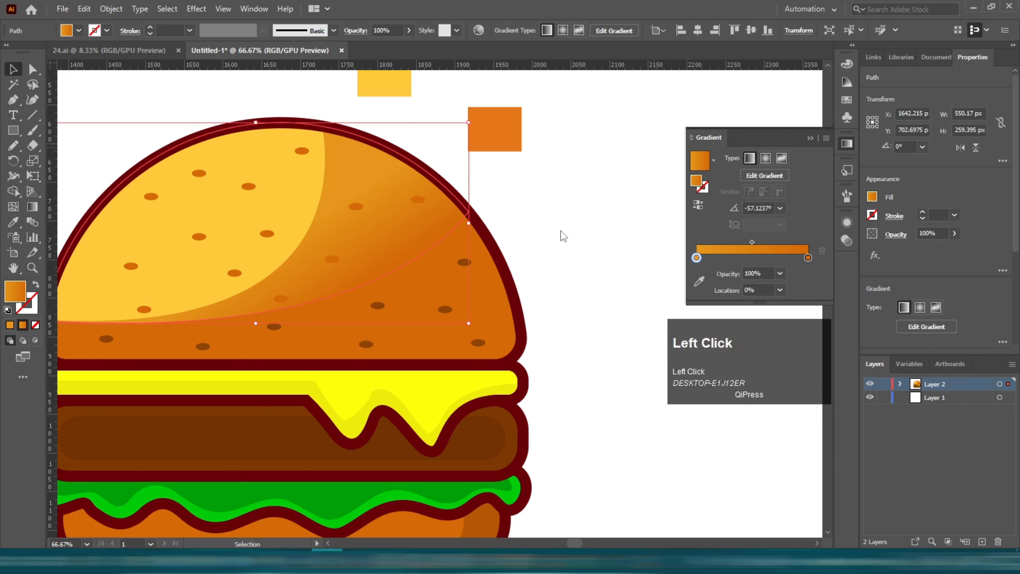
# Steepen the middle area's gradient direction and shift its end point toward the bun's lower edge
pyautogui.scroll(-2, 523, 209)
pyautogui.press('g')
pyautogui.click(475, 248)
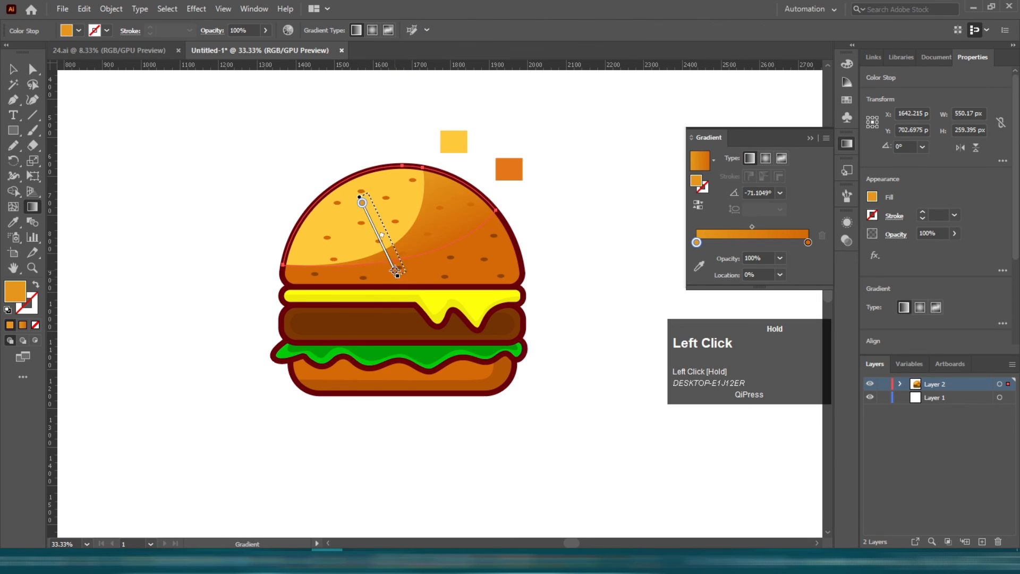
pyautogui.moveTo(395, 270); pyautogui.dragTo(404, 277)
pyautogui.press('v')
pyautogui.click(246, 146)
# Apply a linear gradient to the top bun's highlight, from the swatch yellow to the orange sampled from the neighbouring area
pyautogui.scroll(1, 392, 201)
pyautogui.click(392, 200)
pyautogui.click(807, 243)
pyautogui.click(808, 257)
pyautogui.click(699, 281)
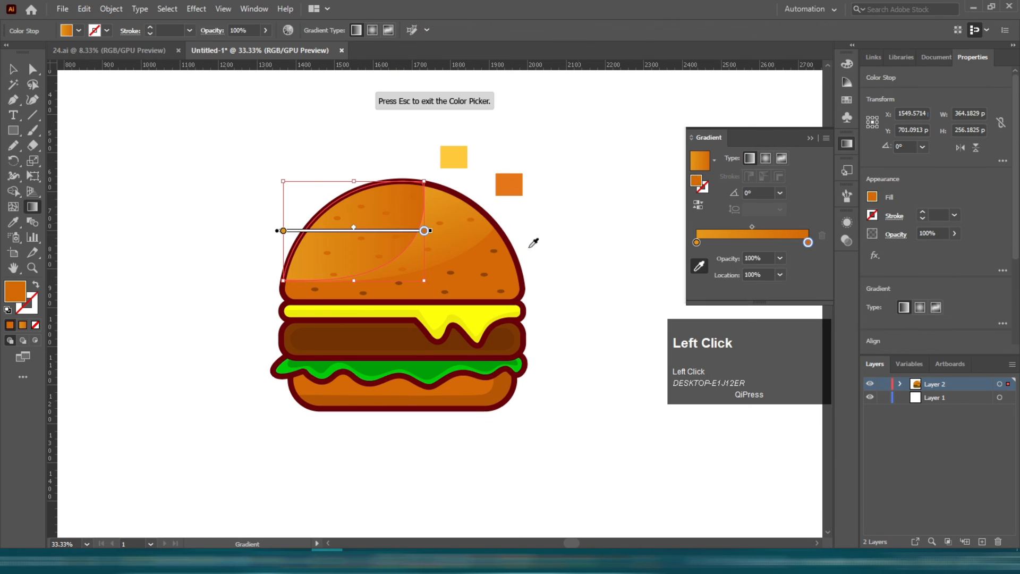
pyautogui.click(477, 228)
pyautogui.click(696, 242)
pyautogui.click(454, 157)
# Run the highlight's gradient diagonally down across the top bun at an angle of about -43°
pyautogui.click(38, 208)
pyautogui.click(699, 265)
pyautogui.moveTo(352, 174); pyautogui.dragTo(424, 242)
pyautogui.press('v')
pyautogui.click(554, 222)
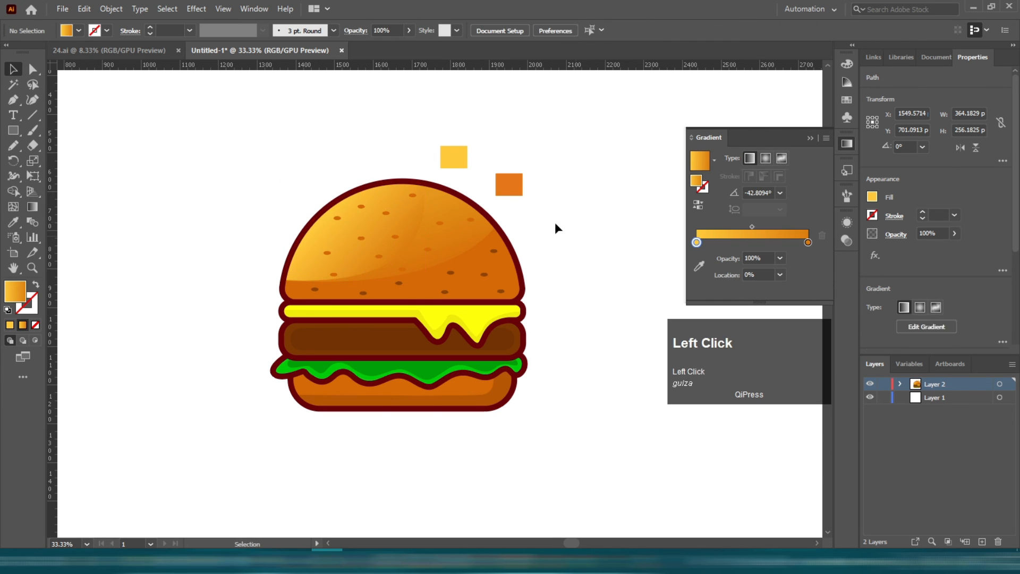
pyautogui.scroll(3, 552, 221)
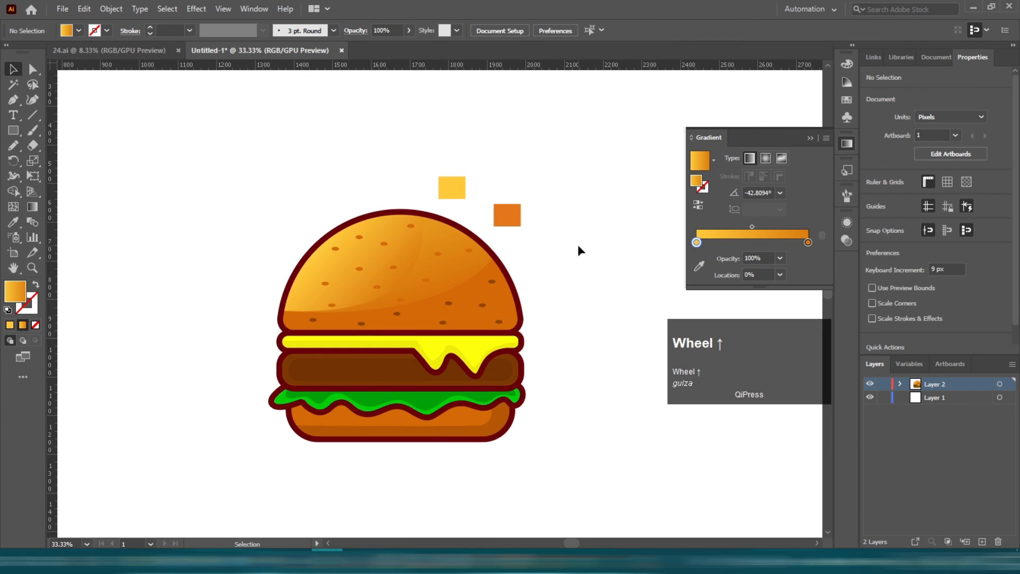